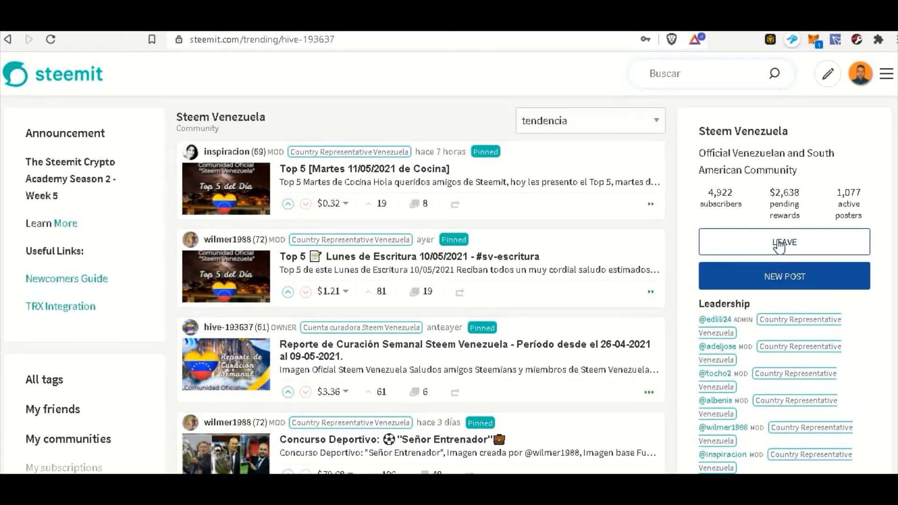
# Start a new post in the Steem Venezuela community and review its draft paragraph, formatting codes and preview.
pyautogui.click(785, 281)
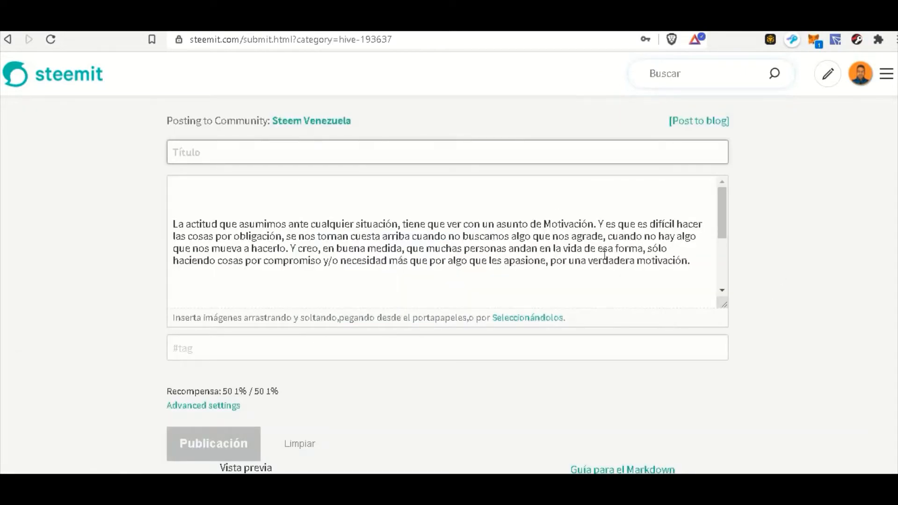
pyautogui.scroll(-5, 794, 274)
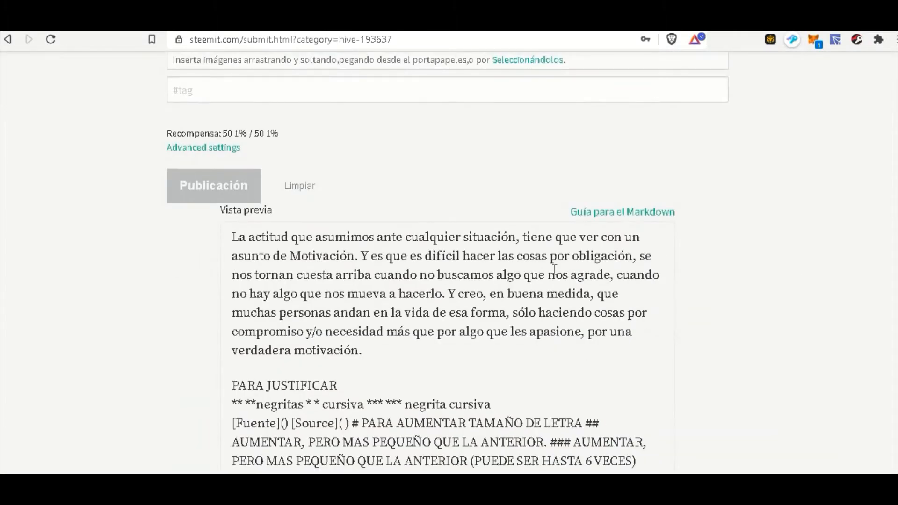
pyautogui.scroll(3, 828, 238)
pyautogui.scroll(3, 828, 238)
pyautogui.scroll(-3, 546, 243)
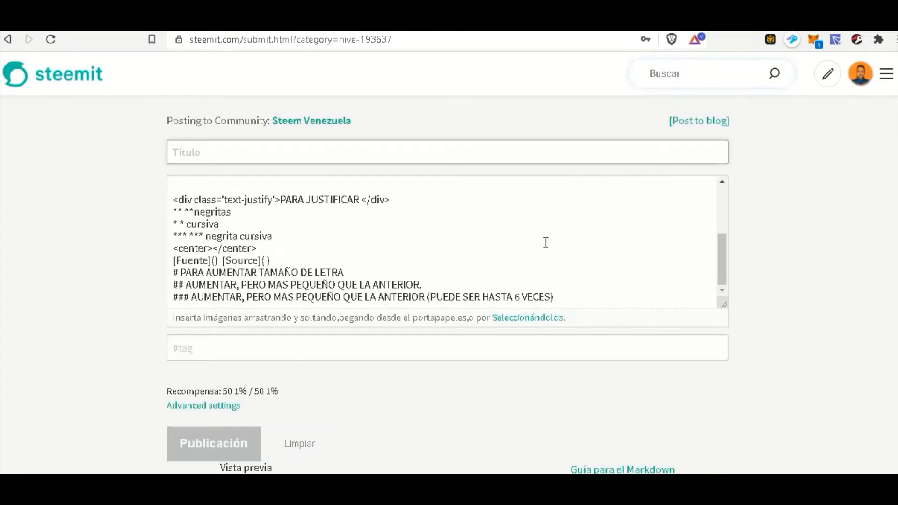
pyautogui.scroll(3, 546, 242)
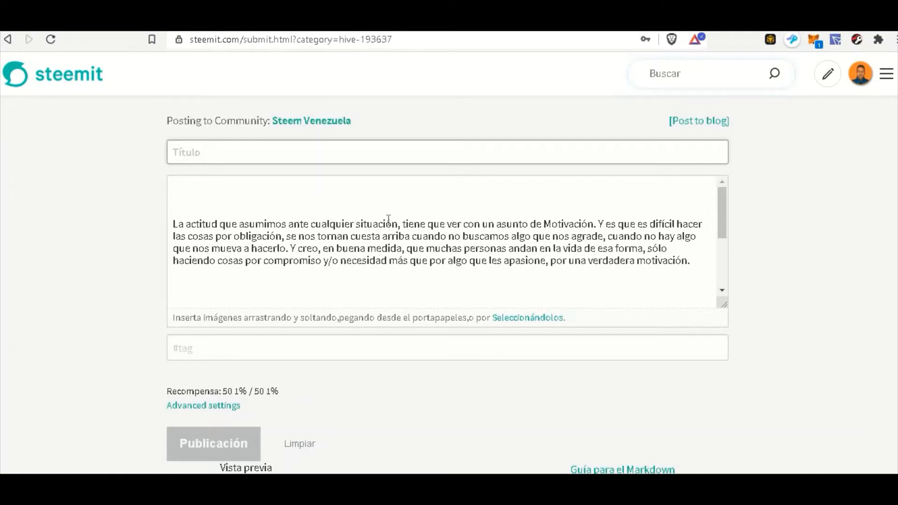
pyautogui.scroll(-2, 358, 224)
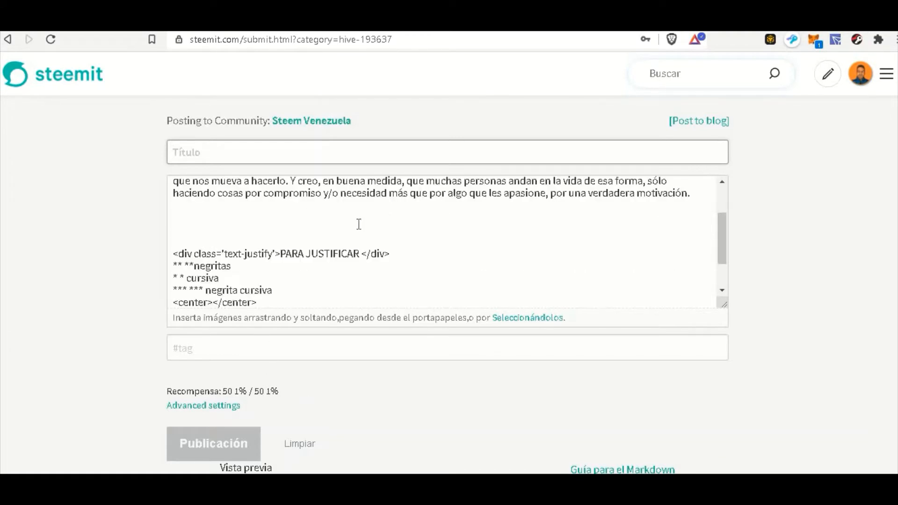
pyautogui.scroll(2, 526, 265)
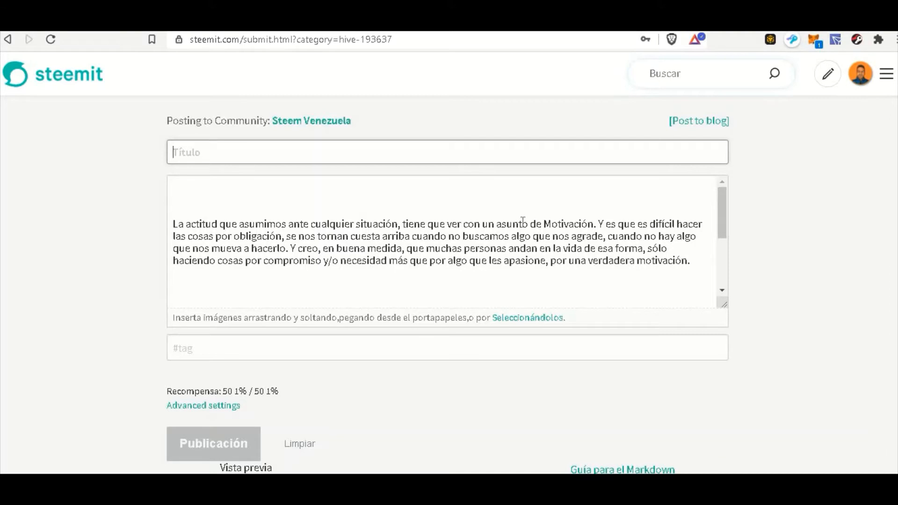
pyautogui.scroll(-2, 443, 252)
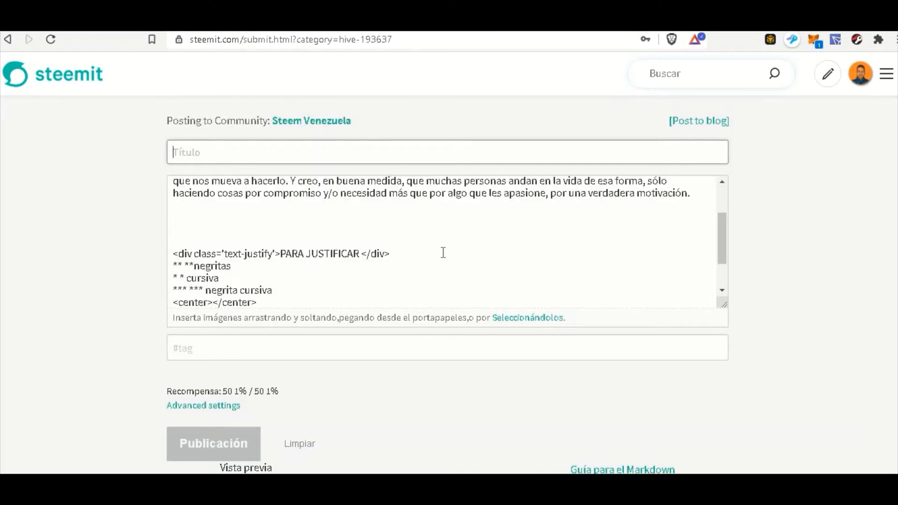
# Examine the text-justify div tags around PARA JUSTIFICAR and the list of formatting codes below them.
pyautogui.click(284, 253)
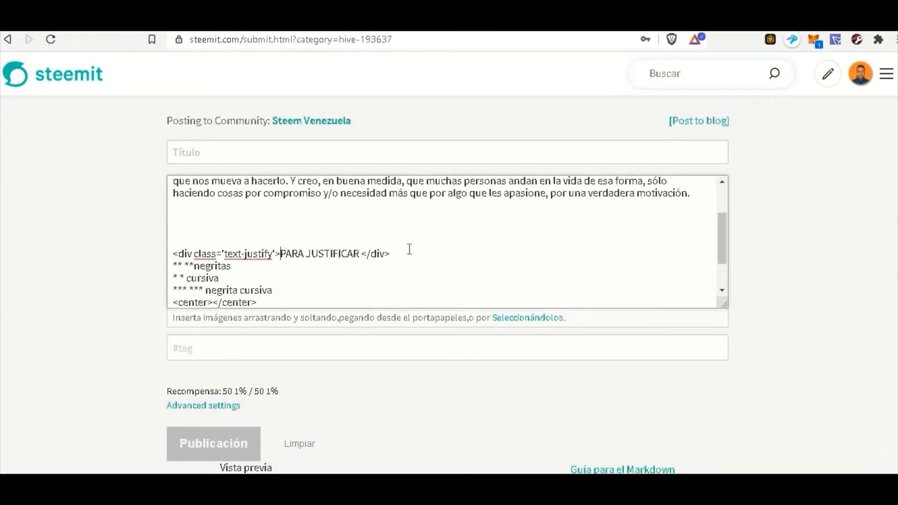
pyautogui.click(363, 254)
pyautogui.scroll(-1, 333, 260)
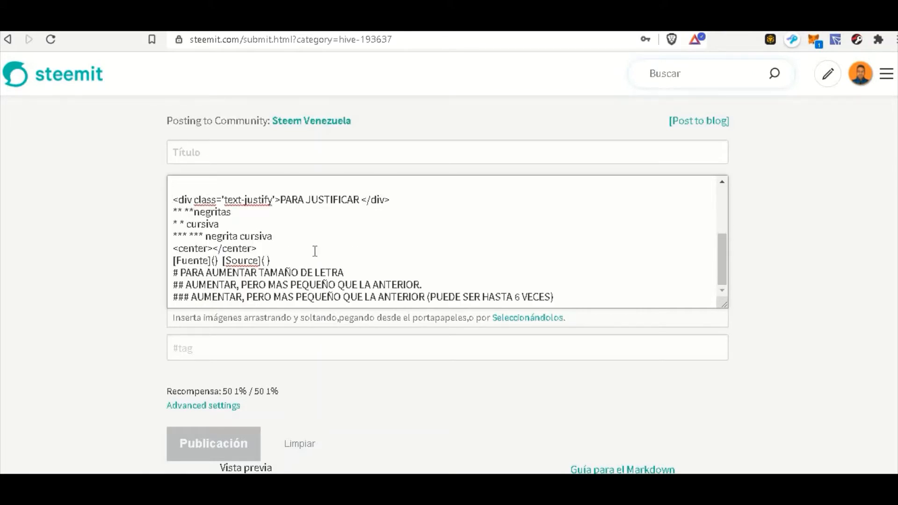
pyautogui.scroll(-1, 331, 247)
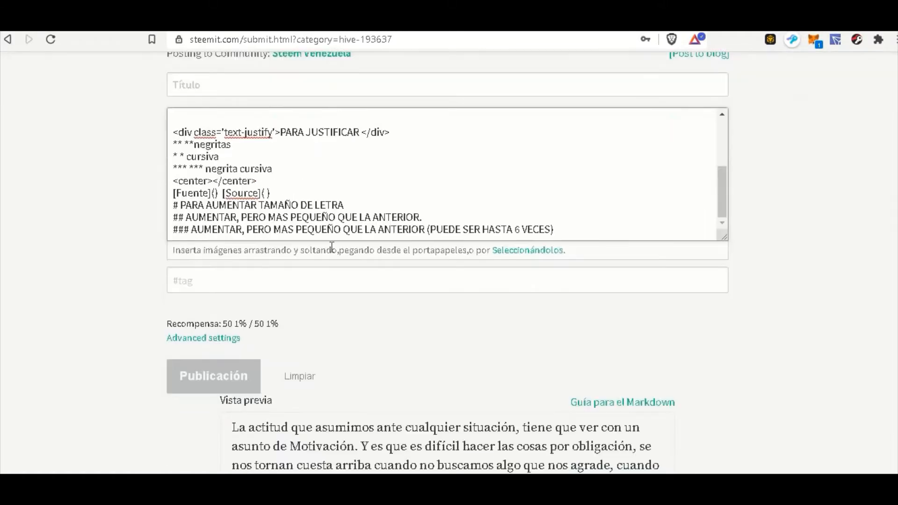
pyautogui.scroll(1, 248, 220)
pyautogui.scroll(1, 248, 221)
pyautogui.scroll(1, 481, 201)
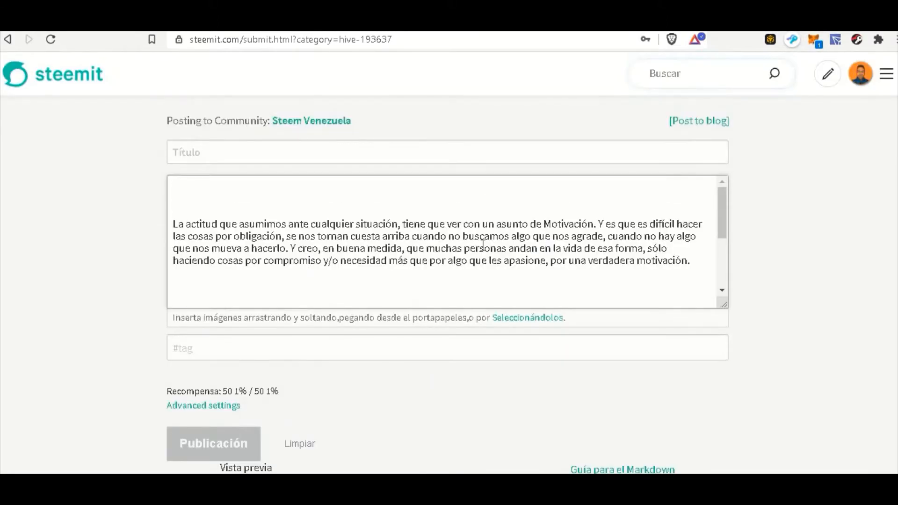
# Delete the placeholder PARA JUSTIFICAR from between the text-justify div tags and check the paragraph in the preview.
pyautogui.scroll(-1, 483, 244)
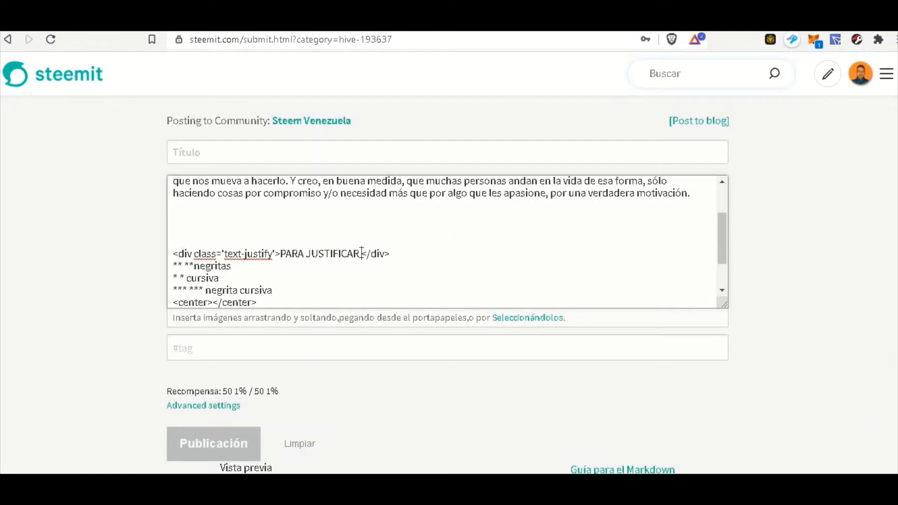
pyautogui.moveTo(360, 254); pyautogui.dragTo(279, 253)
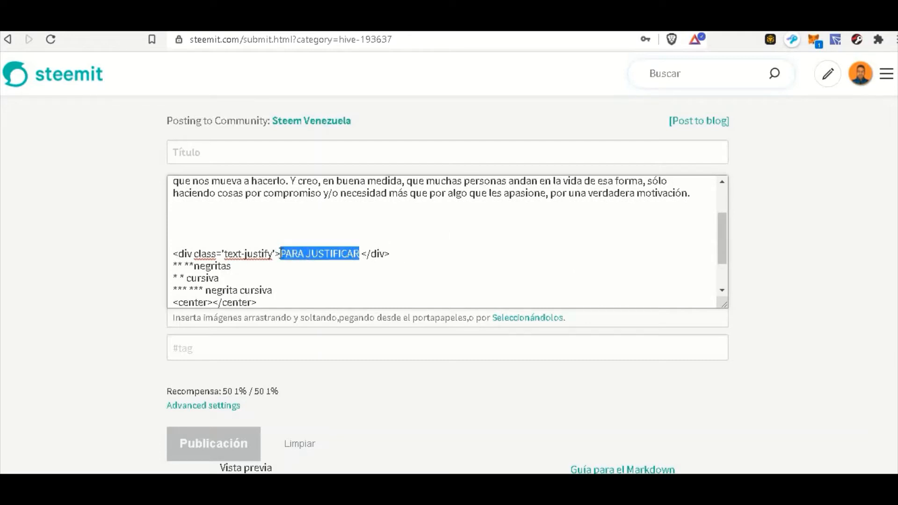
pyautogui.press('BackSpace')
pyautogui.scroll(-5, 782, 346)
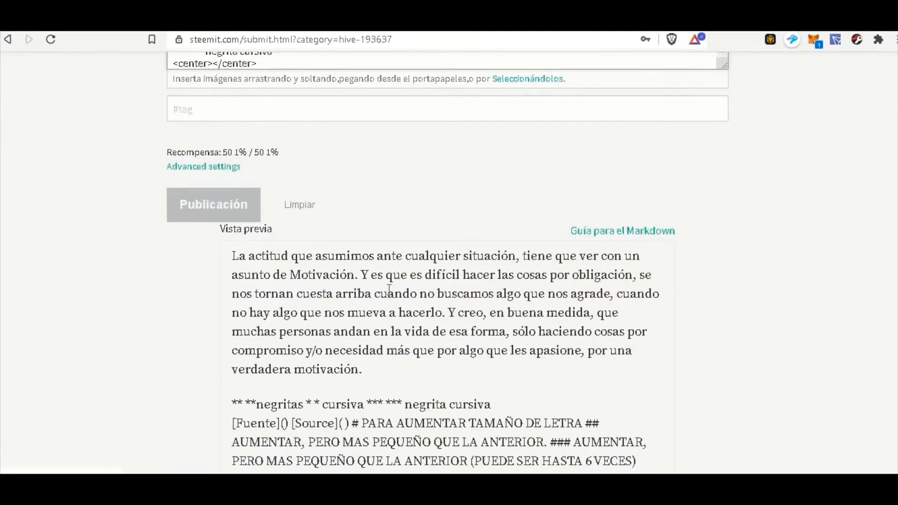
pyautogui.scroll(1, 239, 261)
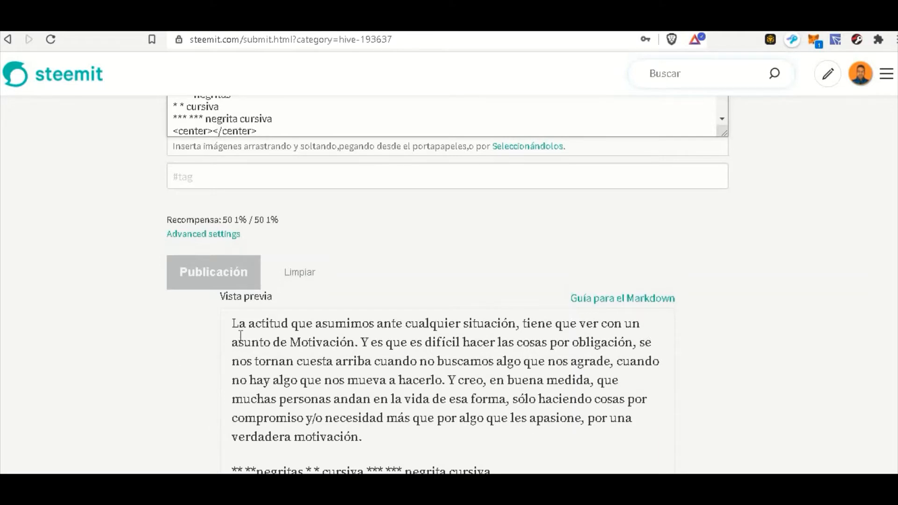
pyautogui.scroll(2, 675, 304)
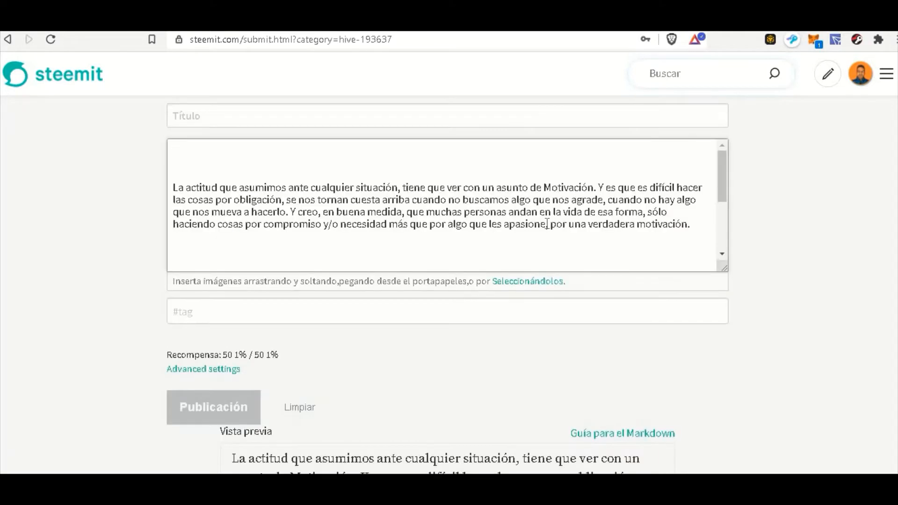
# Copy the opening tag <div class='text-justify'> to the empty line above the paragraph and check the preview.
pyautogui.scroll(-1, 389, 201)
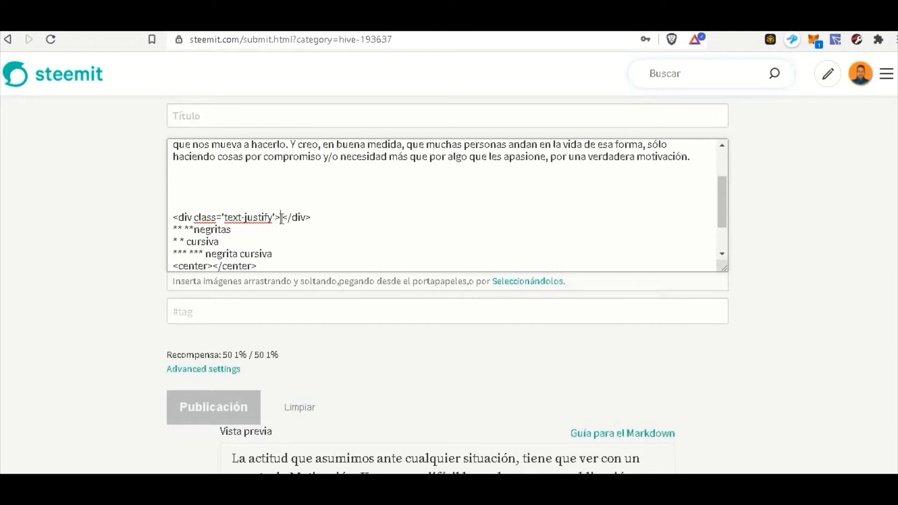
pyautogui.moveTo(281, 217); pyautogui.dragTo(166, 227)
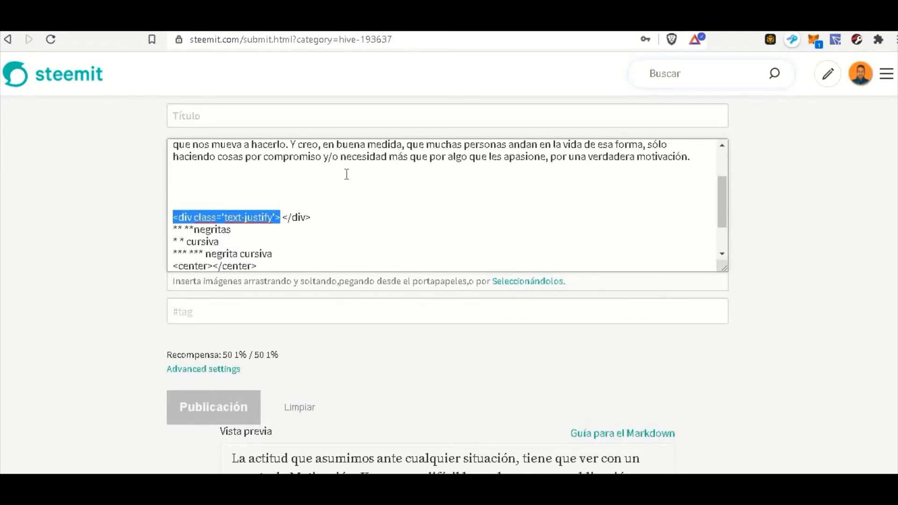
pyautogui.scroll(1, 336, 174)
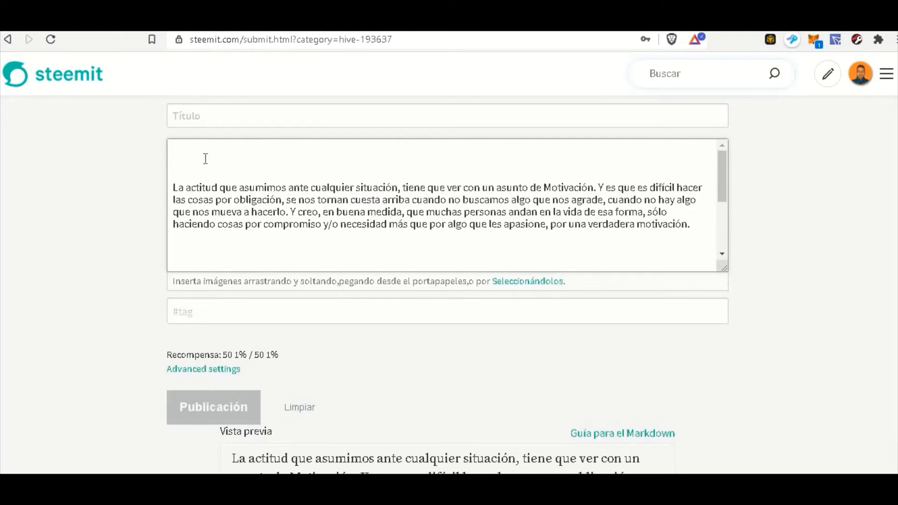
pyautogui.click(205, 159)
pyautogui.write('<div class="text-justify">')
pyautogui.scroll(-5, 734, 290)
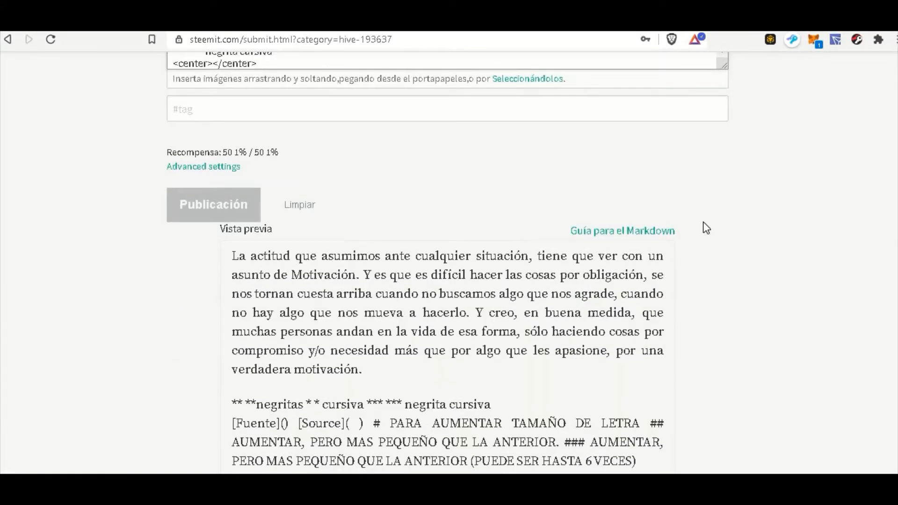
pyautogui.scroll(5, 707, 228)
pyautogui.scroll(3, 511, 213)
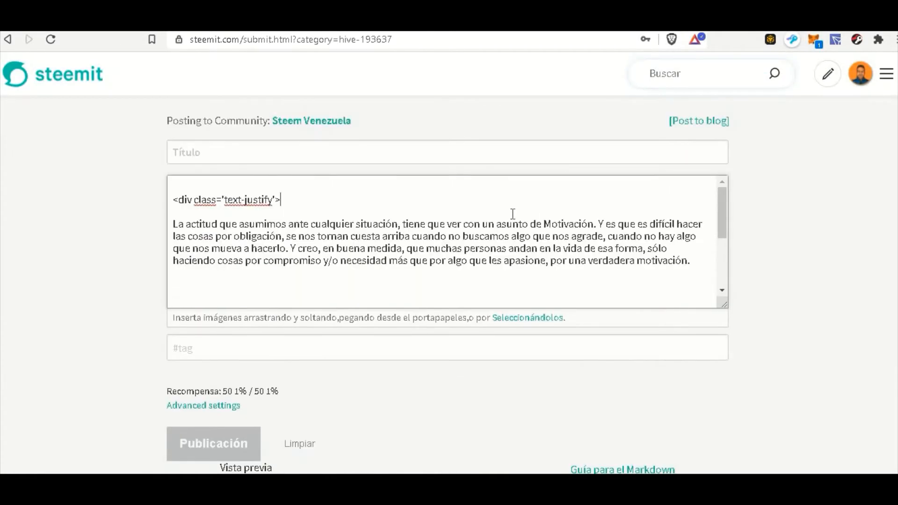
# Remove the line breaks between the opening text-justify tag and the paragraph and check the preview.
pyautogui.click(315, 202)
pyautogui.press('Delete')
pyautogui.press('Delete')
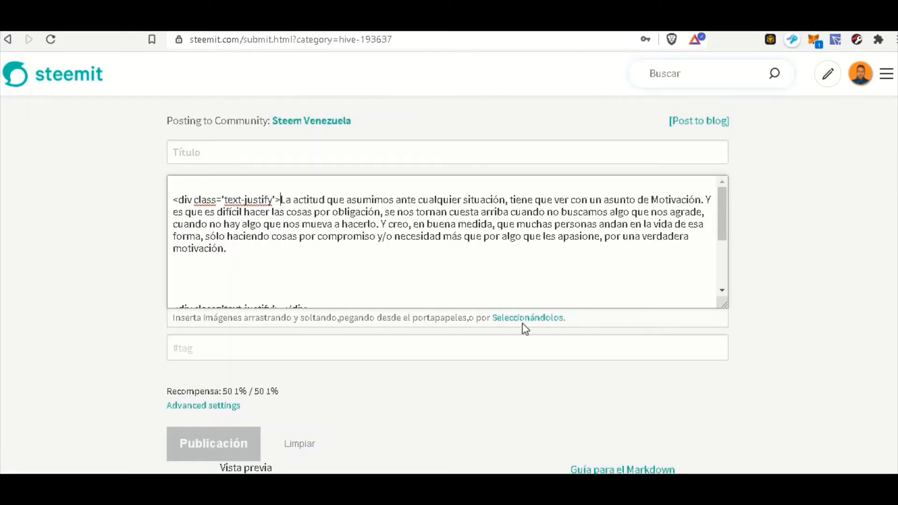
pyautogui.scroll(-5, 798, 296)
pyautogui.scroll(5, 798, 297)
# Insert three line breaks between the opening text-justify tag and the paragraph and check the preview.
pyautogui.click(280, 200)
pyautogui.press('Return')
pyautogui.press('Return')
pyautogui.press('Return')
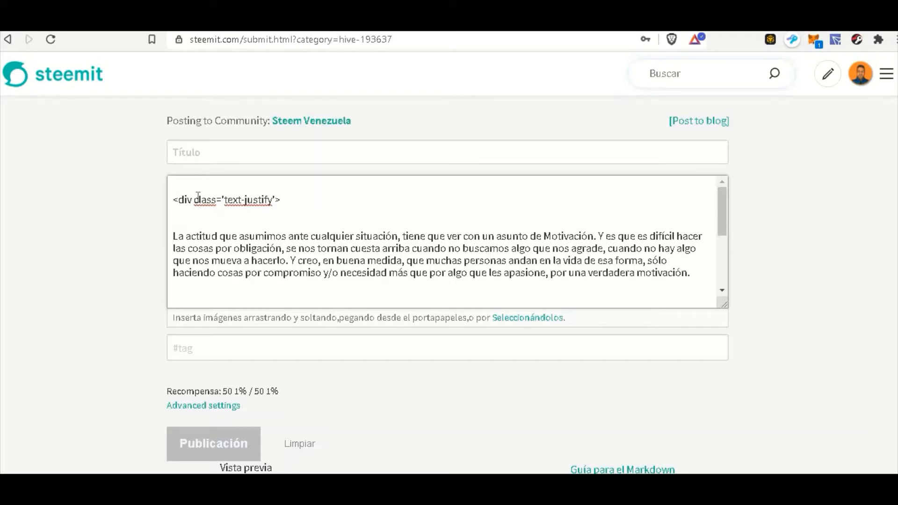
pyautogui.scroll(-5, 791, 322)
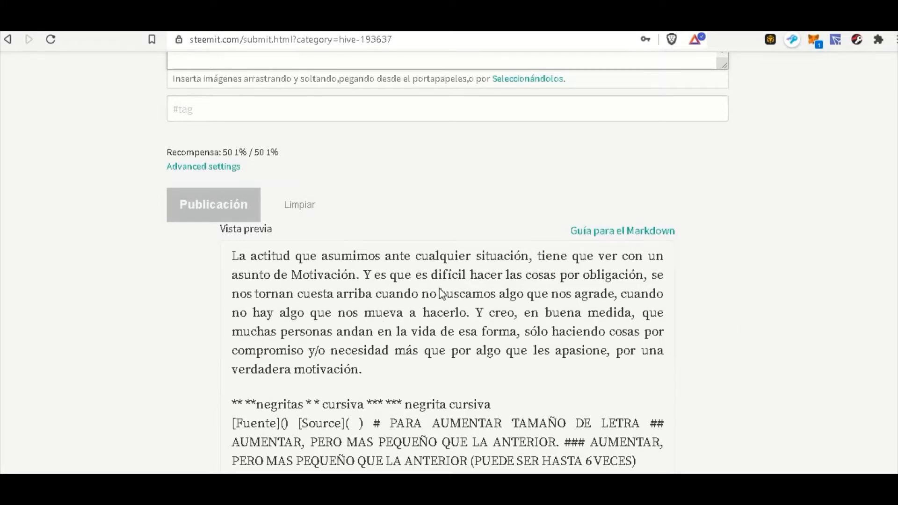
pyautogui.scroll(5, 750, 276)
# Cut the leftover opening text-justify tag below the paragraph and remove two blank lines before the closing </div>.
pyautogui.scroll(-3, 461, 236)
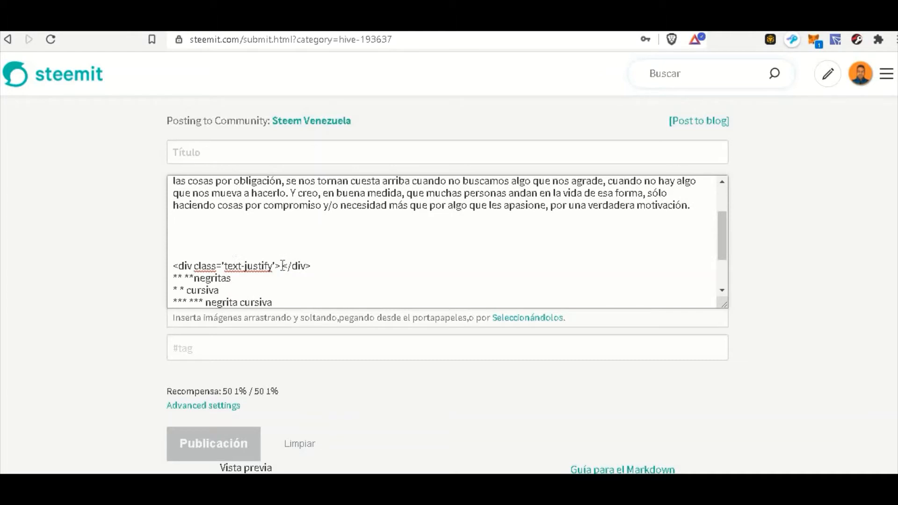
pyautogui.moveTo(281, 266); pyautogui.dragTo(173, 266)
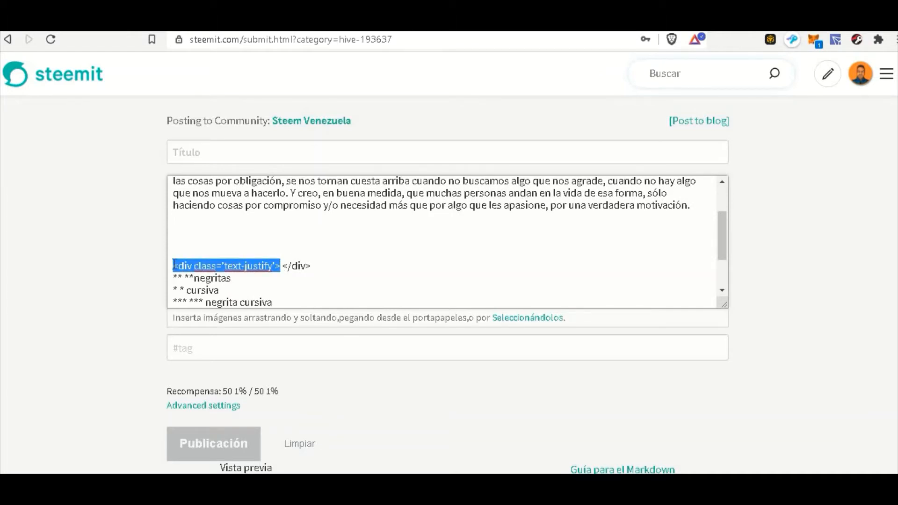
pyautogui.hotkey('ctrl', 'x')
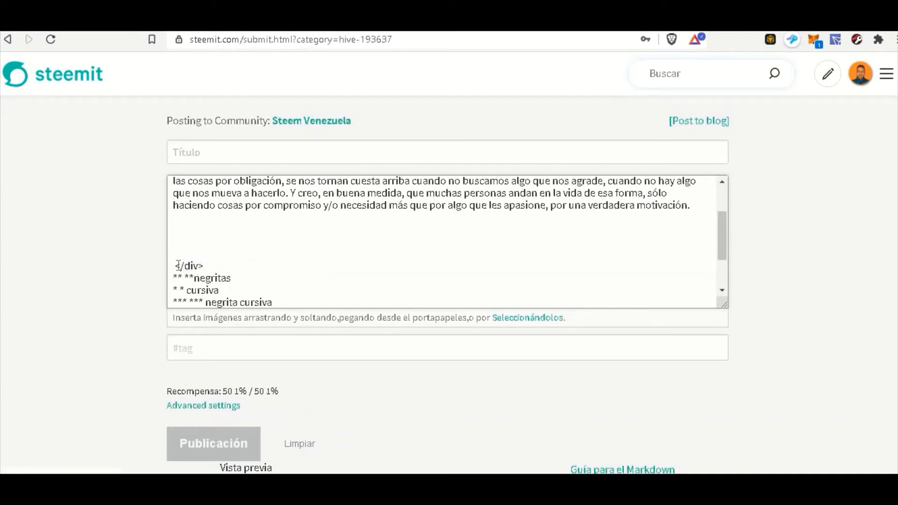
pyautogui.press('Delete')
pyautogui.press('Delete')
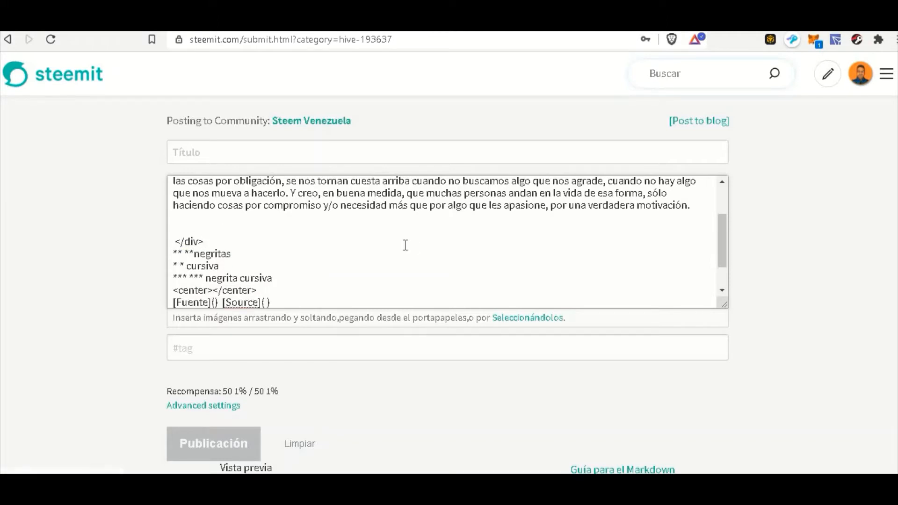
# Insert three line breaks after the closing </div> to separate it from the negritas code.
pyautogui.press('Return')
pyautogui.press('Return')
pyautogui.press('Return')
pyautogui.scroll(-2, 405, 246)
pyautogui.scroll(3, 405, 245)
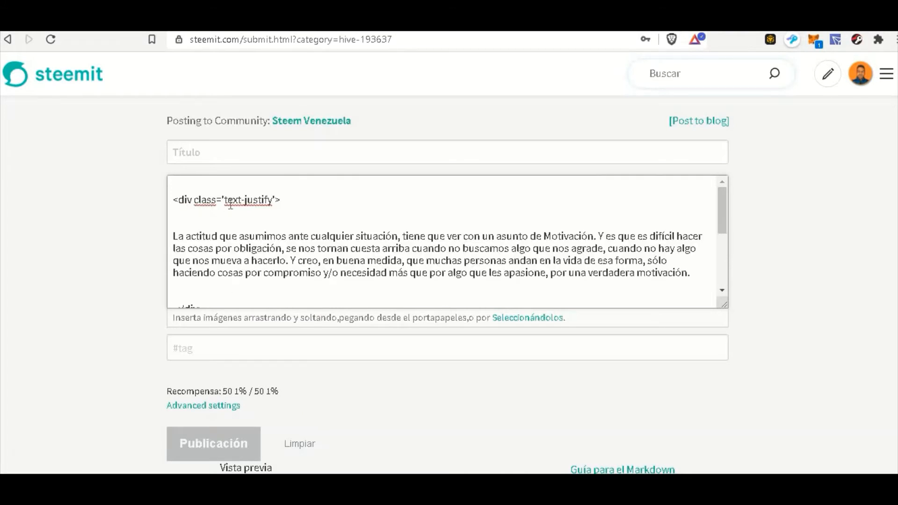
# Delete the closing </div> tag to compare the preview without it, and undo the deletion.
pyautogui.scroll(-2, 256, 248)
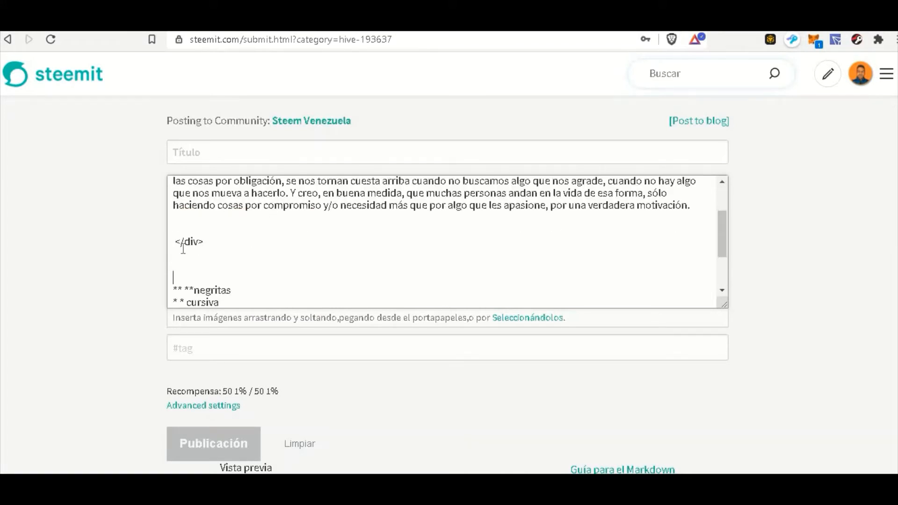
pyautogui.moveTo(213, 243); pyautogui.dragTo(163, 245)
pyautogui.press('BackSpace')
pyautogui.scroll(-8, 849, 289)
pyautogui.scroll(8, 632, 170)
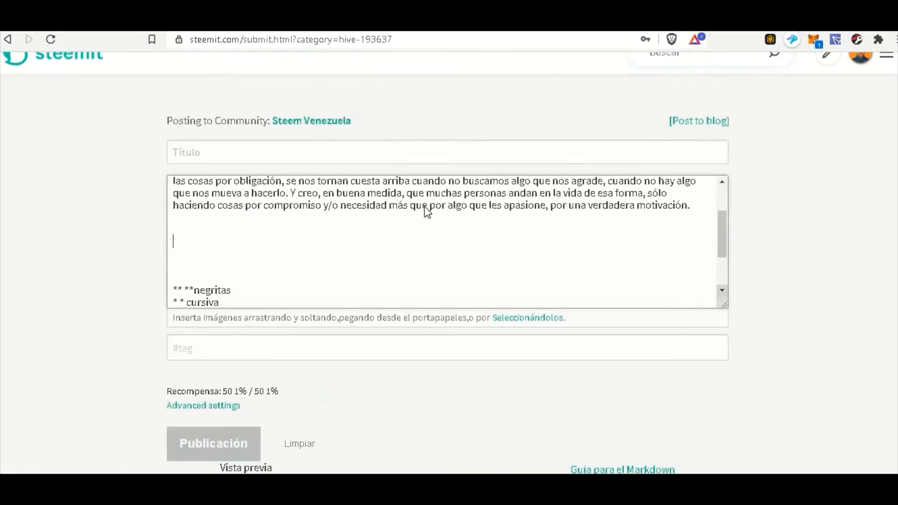
pyautogui.hotkey('ctrl', 'z')
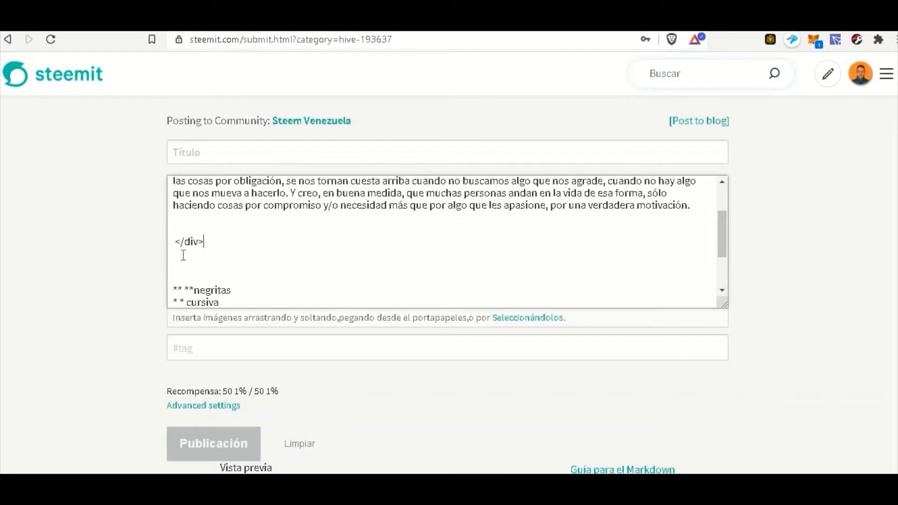
# Review the opening tag above the paragraph and check the preview of the justified paragraph and remaining formatting codes.
pyautogui.scroll(2, 571, 247)
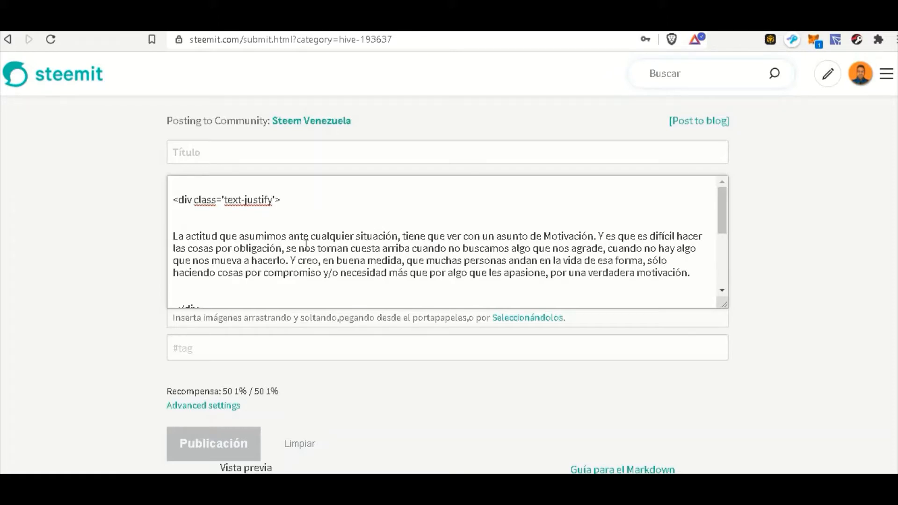
pyautogui.scroll(-8, 559, 403)
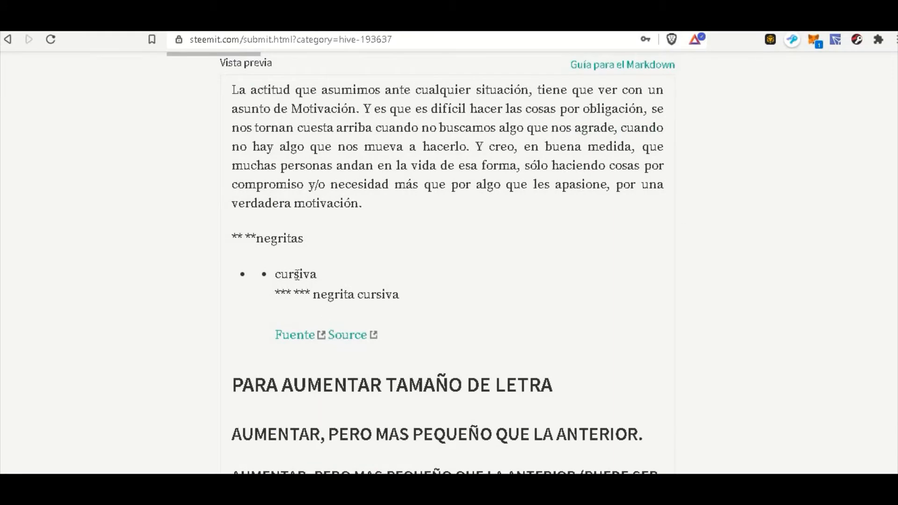
pyautogui.scroll(8, 513, 283)
pyautogui.scroll(-5, 289, 228)
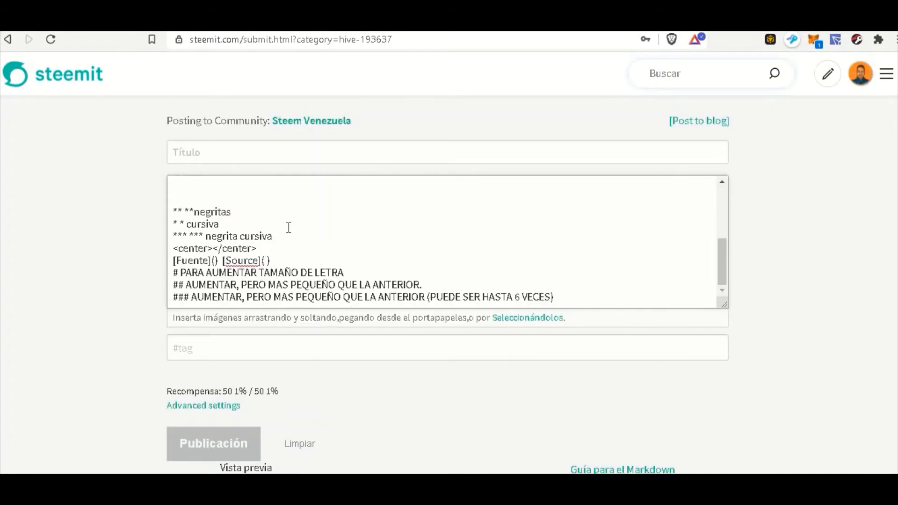
# Italicize "La actitud" at the start of the paragraph by enclosing it in single asterisks.
pyautogui.scroll(5, 319, 233)
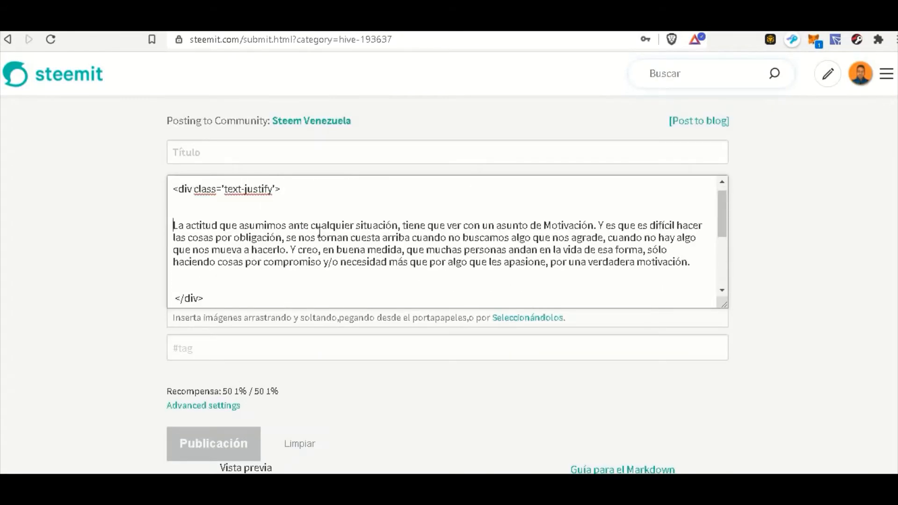
pyautogui.click(171, 226)
pyautogui.write('*')
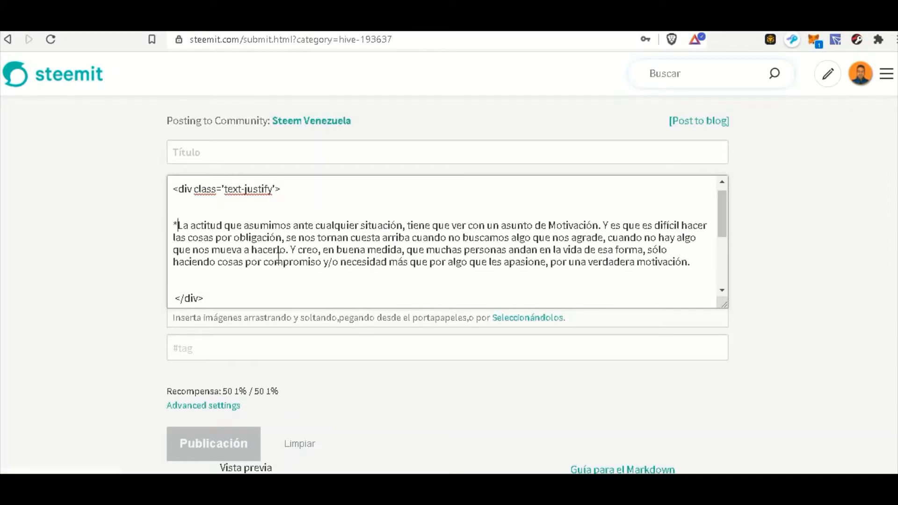
pyautogui.click(223, 225)
pyautogui.scroll(-1, 588, 341)
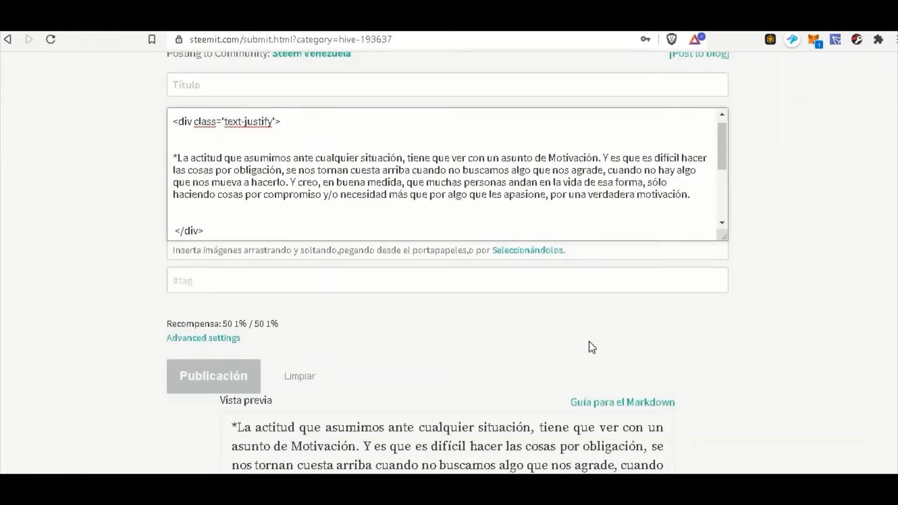
pyautogui.write('*')
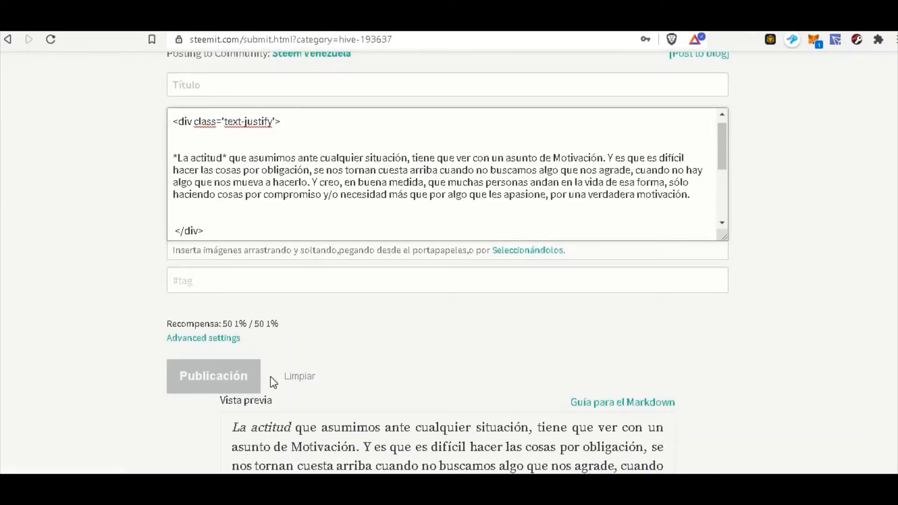
# Make "La actitud" bold by extending its enclosing marks to double asterisks.
pyautogui.write('*')
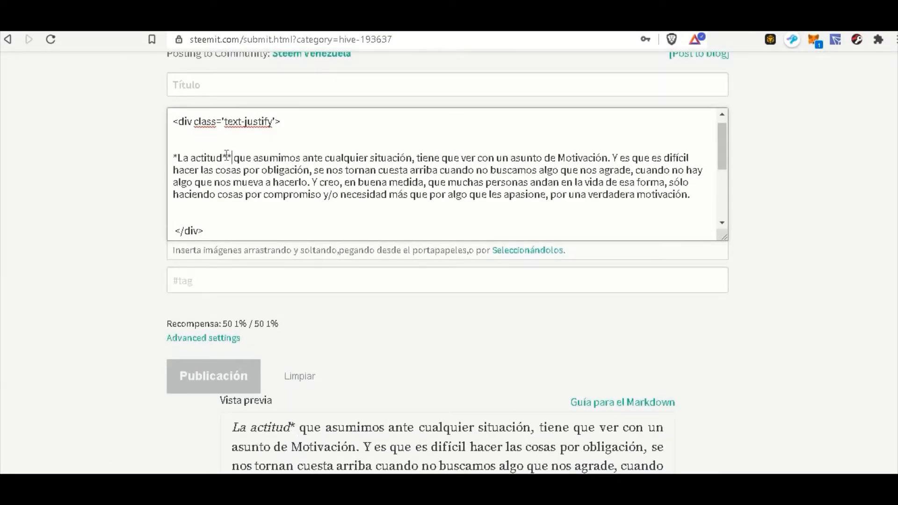
pyautogui.click(178, 157)
pyautogui.write('*')
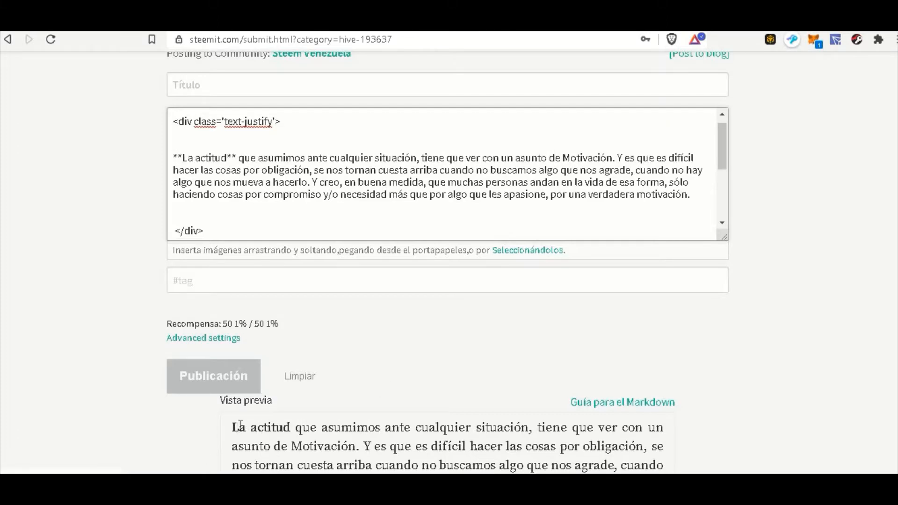
# Make "La actitud" bold italic by adding a third asterisk on each side.
pyautogui.click(180, 157)
pyautogui.write('*')
pyautogui.click(237, 157)
pyautogui.write('*')
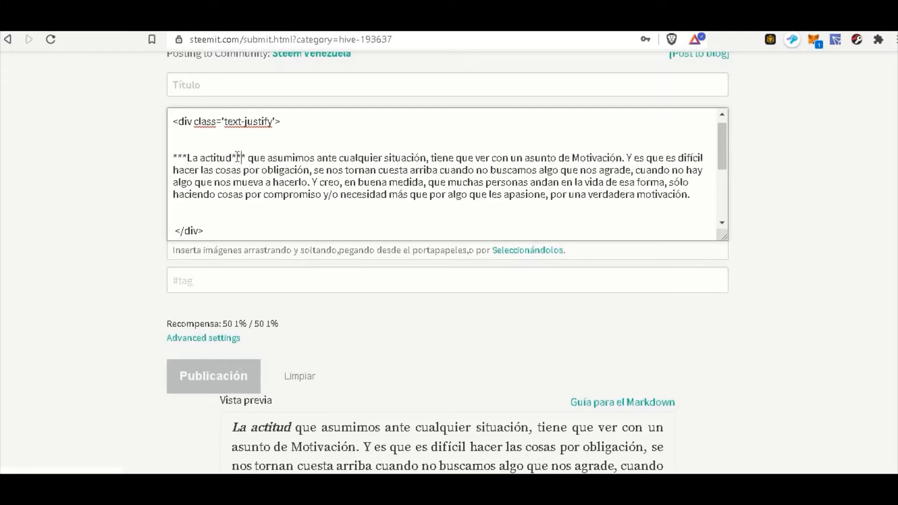
# Remove the blank lines between the opening text-justify tag and the paragraph, compare the preview, and reinsert one blank line.
pyautogui.scroll(-2, 319, 192)
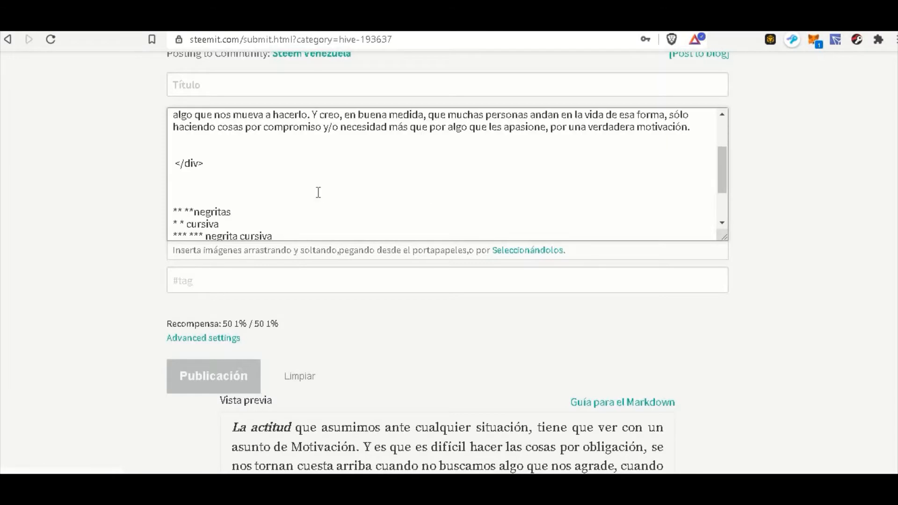
pyautogui.scroll(2, 363, 228)
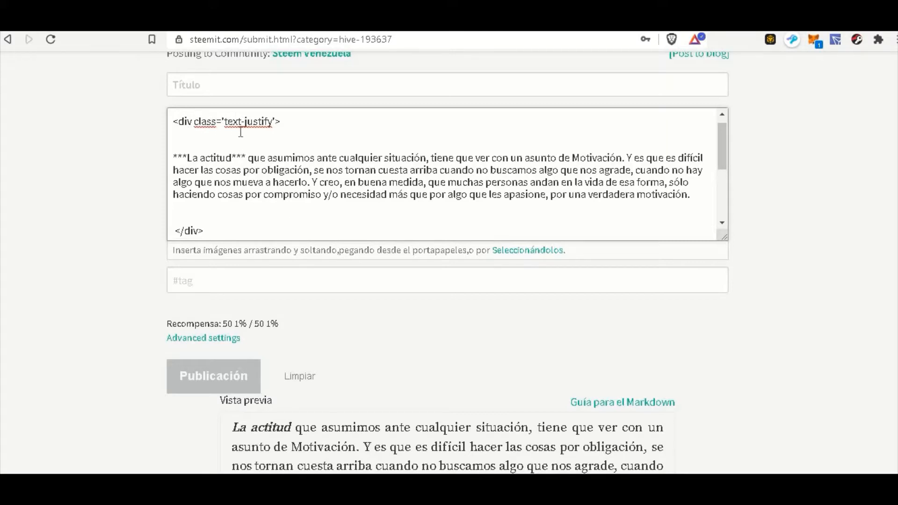
pyautogui.click(289, 124)
pyautogui.press('Delete')
pyautogui.press('Delete')
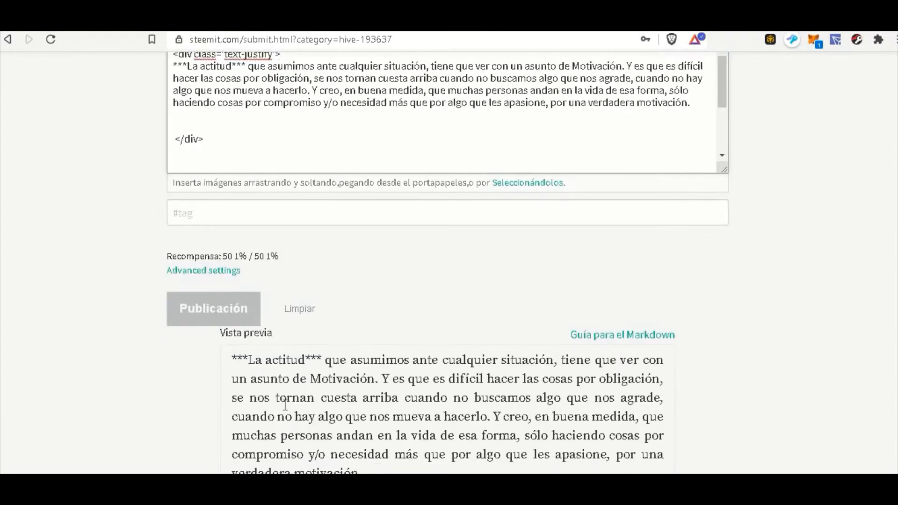
pyautogui.scroll(-2, 238, 424)
pyautogui.scroll(1, 356, 162)
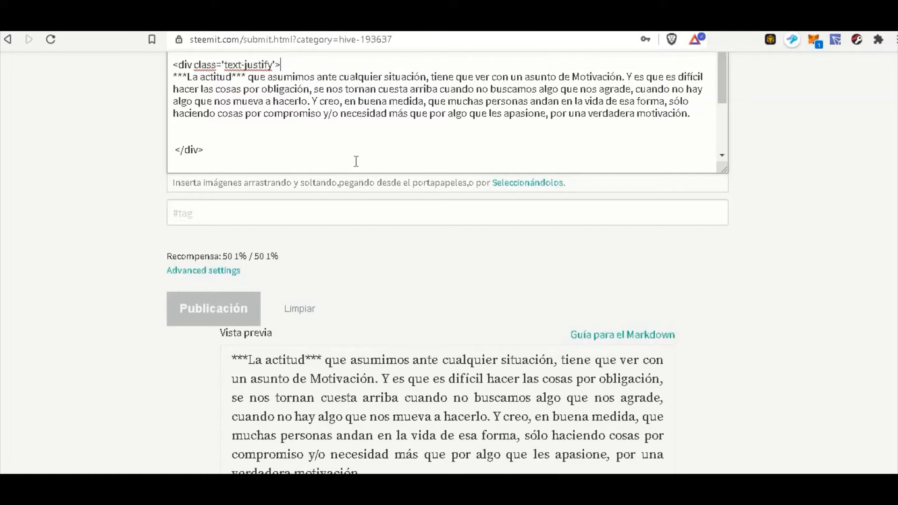
pyautogui.scroll(2, 356, 162)
pyautogui.press('Return')
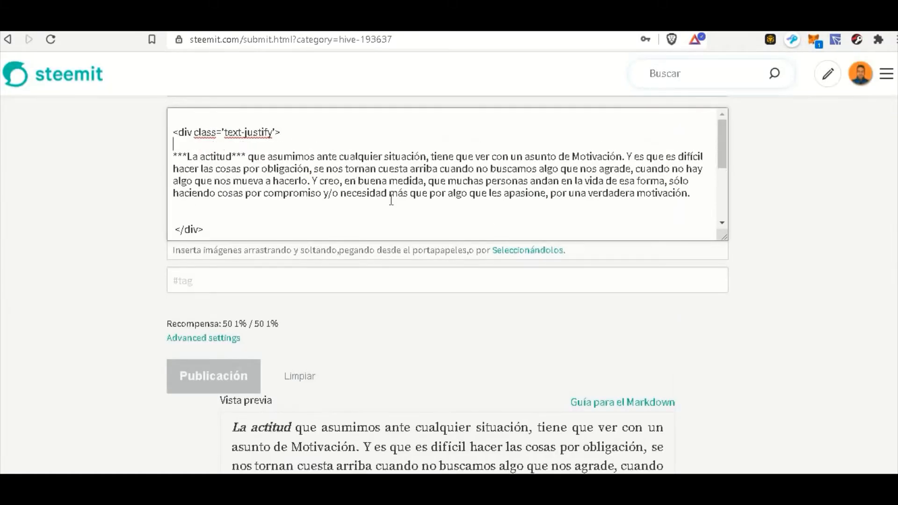
# Copy "necesidad más que por algo que les apasione, por una verdadera motivación." from the paragraph and paste it below the closing </div>.
pyautogui.scroll(-2, 423, 217)
pyautogui.scroll(2, 243, 184)
pyautogui.moveTo(340, 193); pyautogui.dragTo(690, 200)
pyautogui.hotkey('ctrl', 'c')
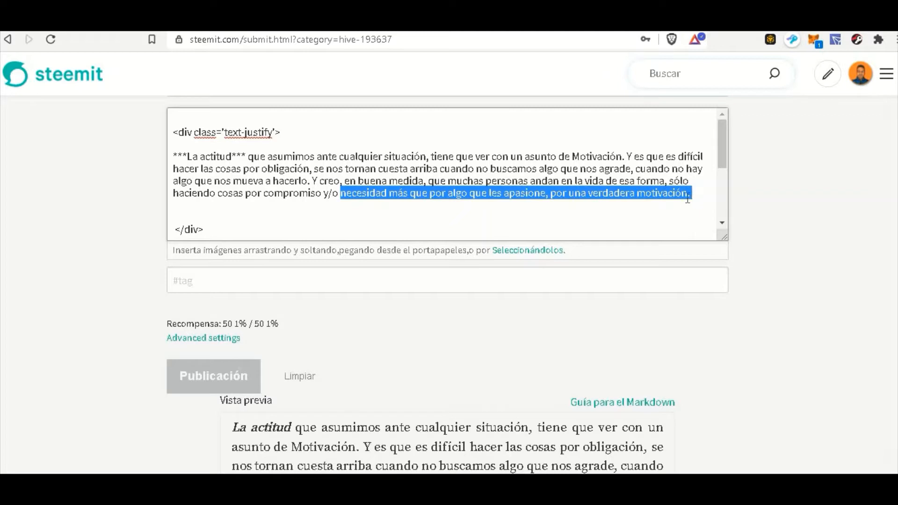
pyautogui.click(357, 219)
pyautogui.click(328, 227)
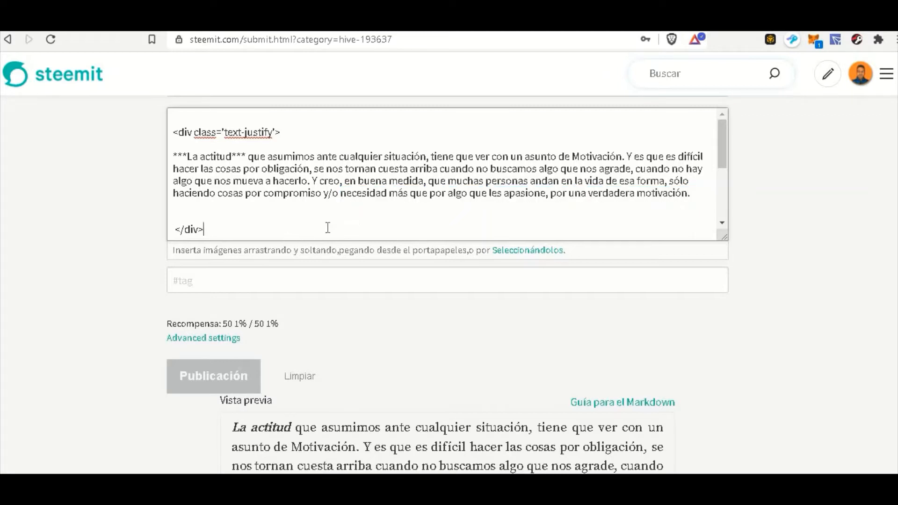
pyautogui.press('Return')
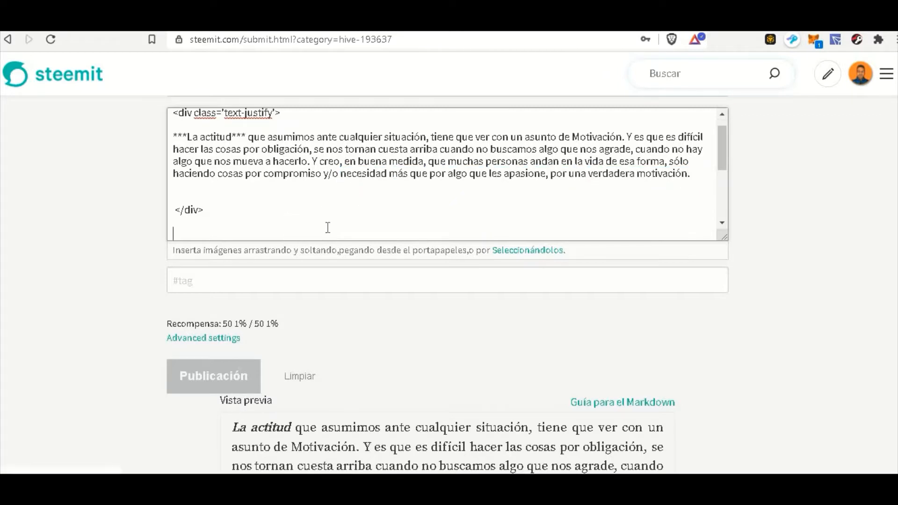
pyautogui.hotkey('ctrl', 'v')
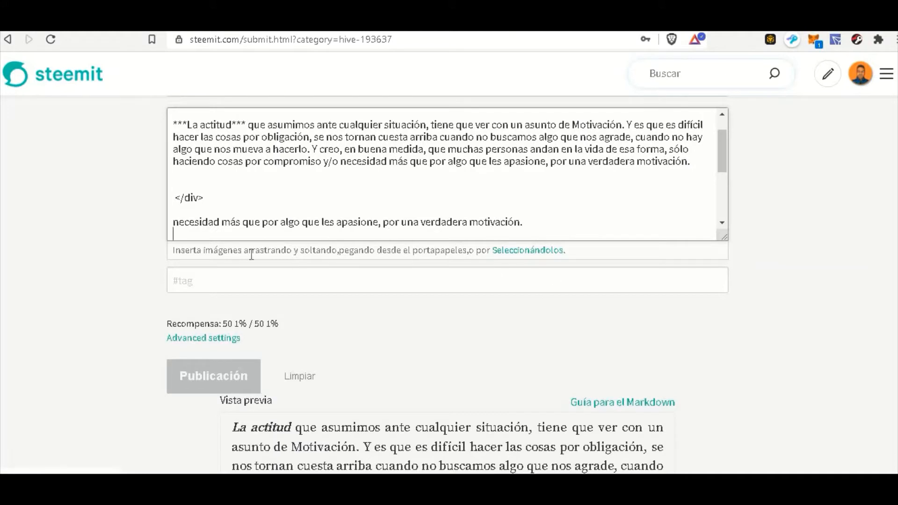
# Capitalize the first letter of the pasted sentence and turn it into a top-size heading with a single # prefix.
pyautogui.click(173, 223)
pyautogui.press('Delete')
pyautogui.write('N')
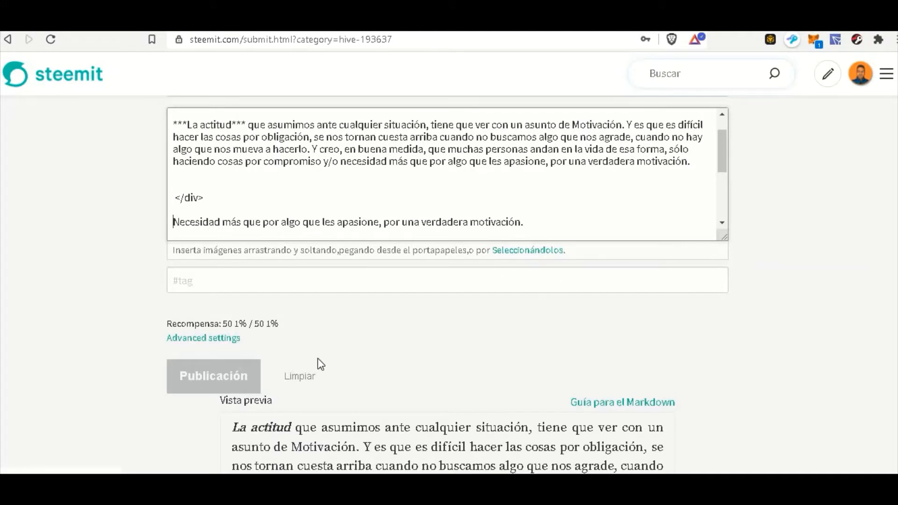
pyautogui.write('#')
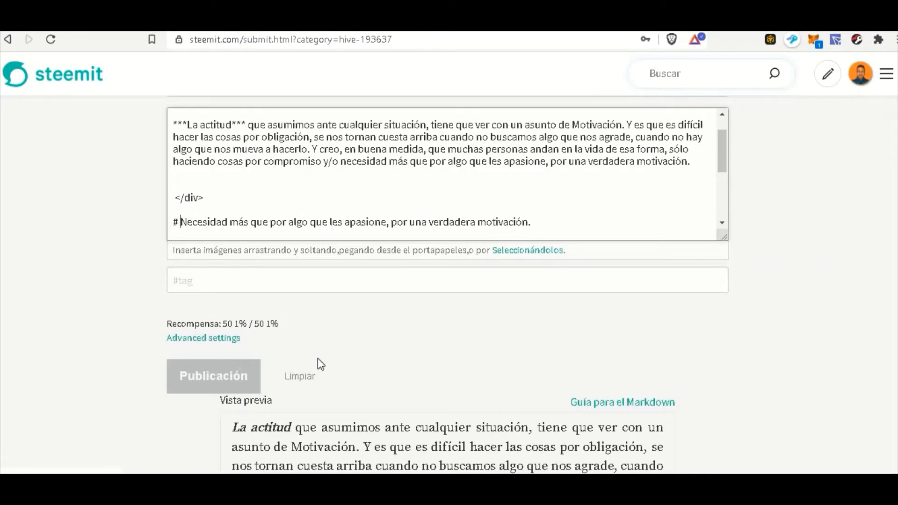
pyautogui.scroll(-6, 768, 349)
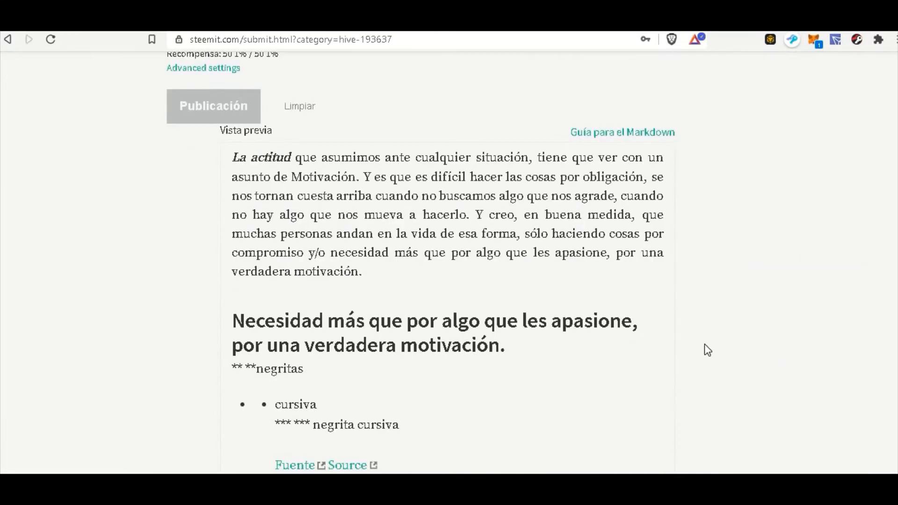
pyautogui.scroll(3, 564, 322)
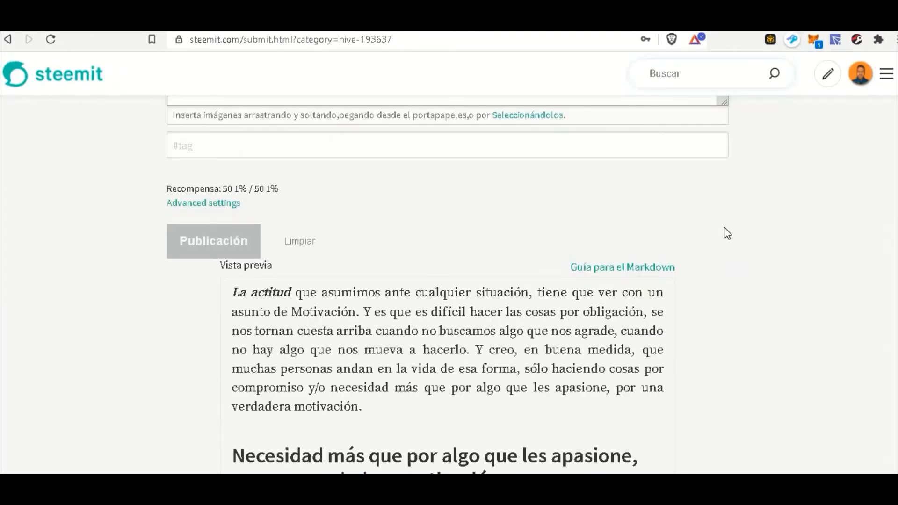
# Reduce the heading size by changing its prefix to ## and check the preview.
pyautogui.scroll(2, 725, 227)
pyautogui.press('BackSpace')
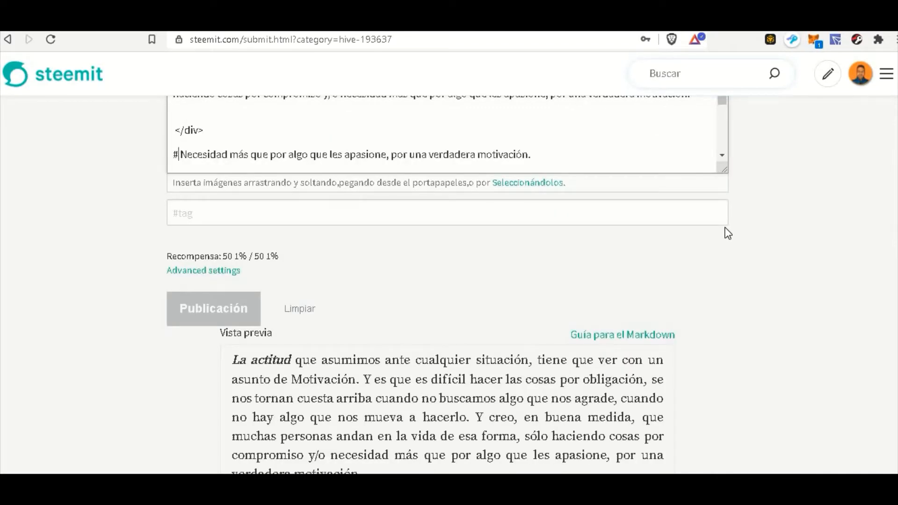
pyautogui.write('#')
pyautogui.scroll(-3, 751, 267)
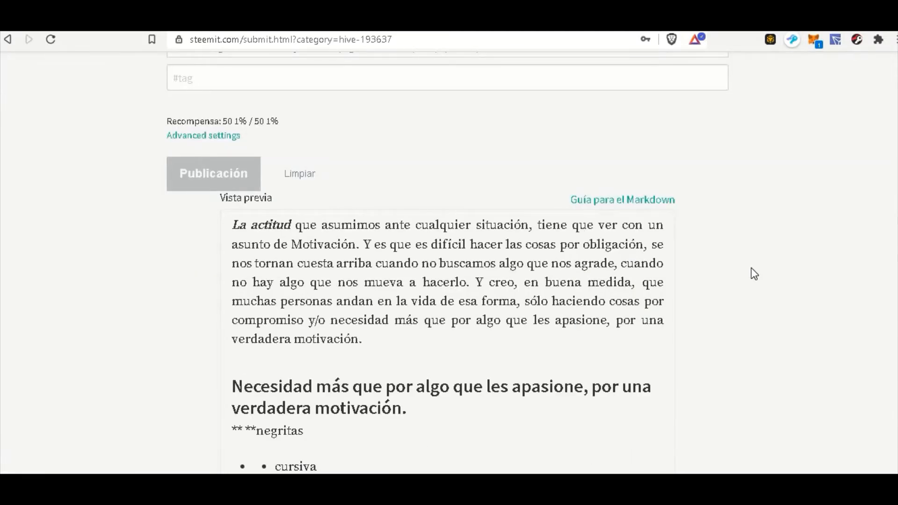
pyautogui.scroll(1, 751, 268)
# Extend the heading prefix to ###### and check the smallest heading size in the preview.
pyautogui.scroll(2, 751, 267)
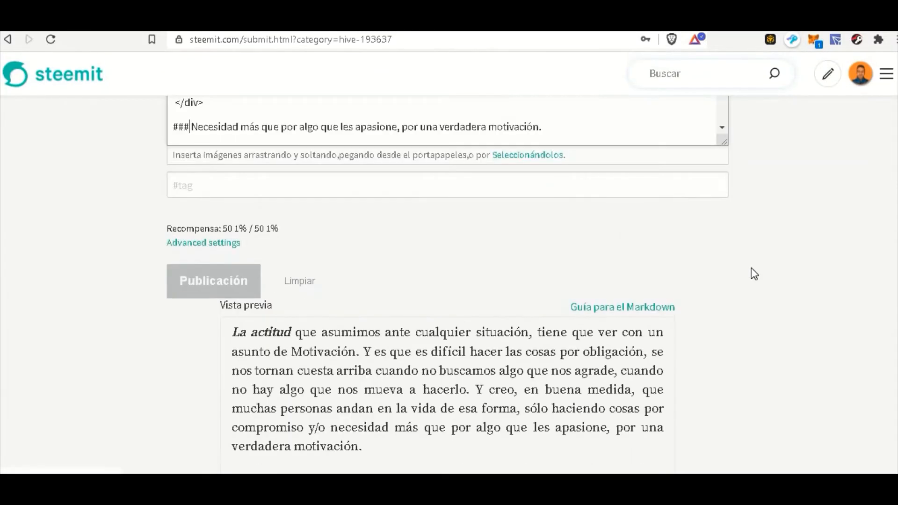
pyautogui.scroll(-2, 752, 268)
pyautogui.write('#')
pyautogui.scroll(1, 505, 307)
pyautogui.write('###')
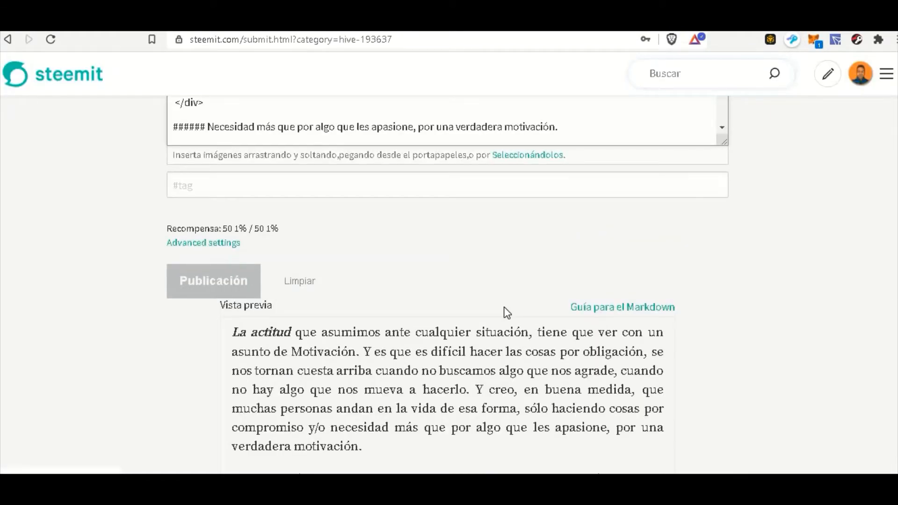
pyautogui.scroll(-2, 507, 312)
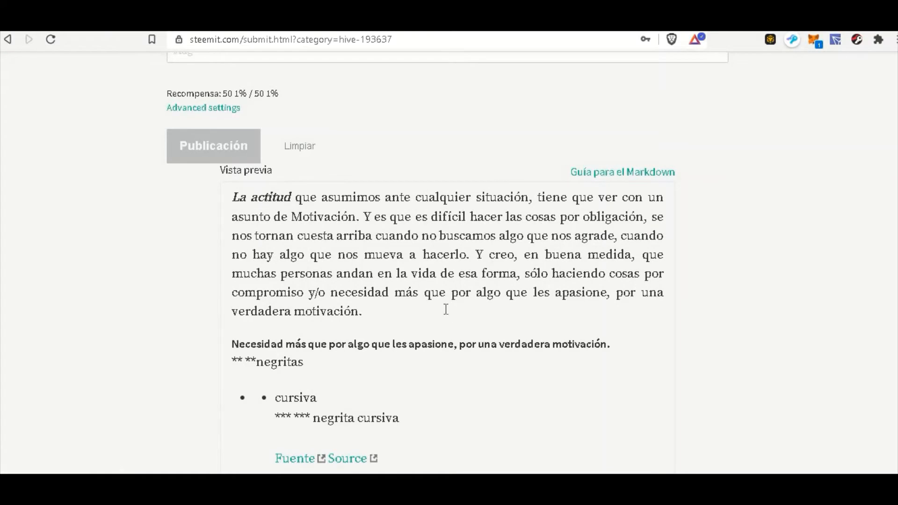
pyautogui.scroll(1, 445, 308)
pyautogui.scroll(1, 446, 308)
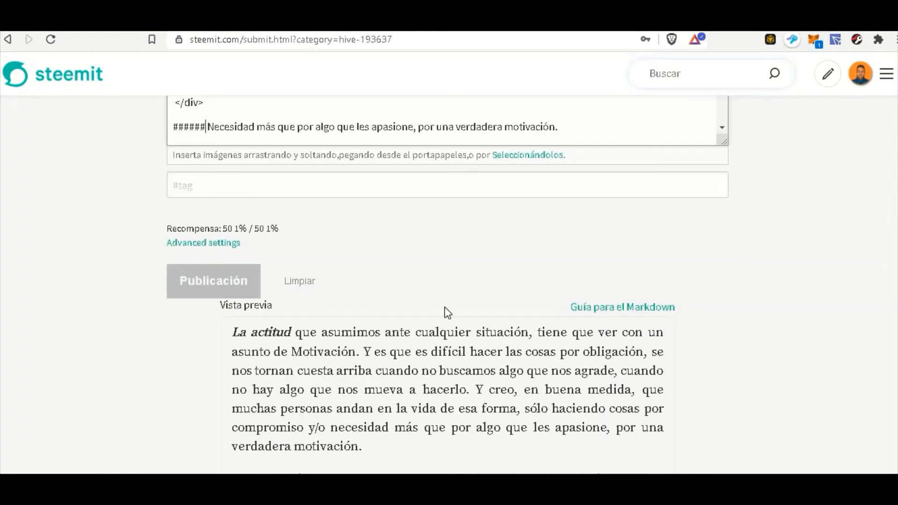
# Try a seventh # before the "Necesidad" sentence, check the preview, and cut the prefix back to ##.
pyautogui.write('#')
pyautogui.scroll(-2, 739, 266)
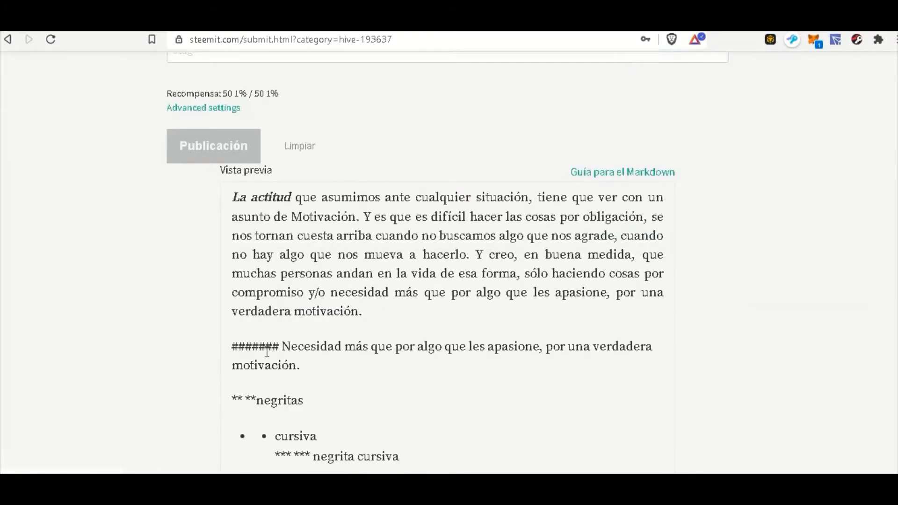
pyautogui.scroll(3, 472, 234)
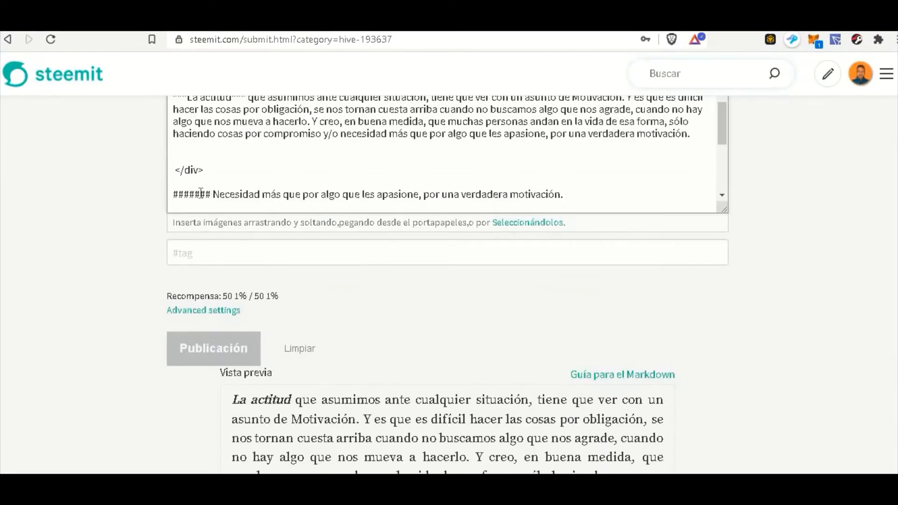
pyautogui.press('BackSpace')
pyautogui.press('BackSpace')
pyautogui.press('BackSpace')
pyautogui.press('BackSpace')
pyautogui.press('BackSpace')
pyautogui.press('BackSpace')
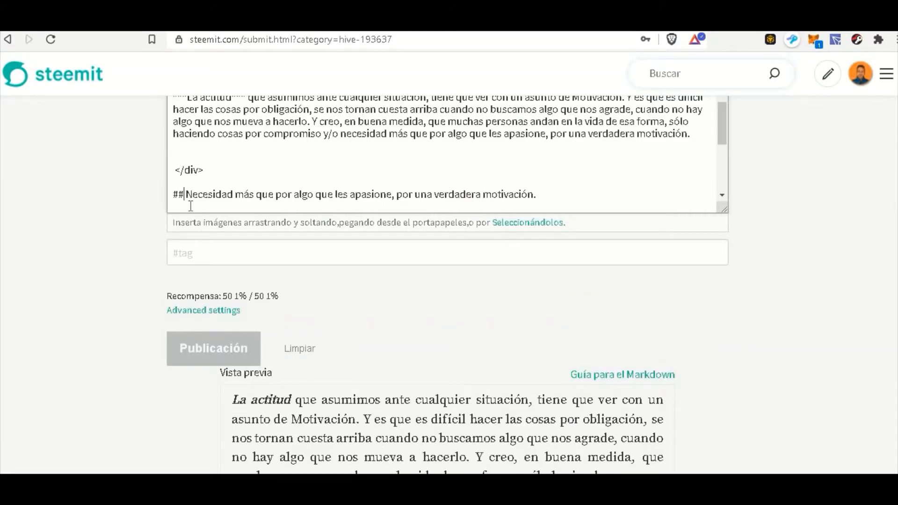
pyautogui.scroll(-3, 573, 194)
pyautogui.scroll(2, 842, 247)
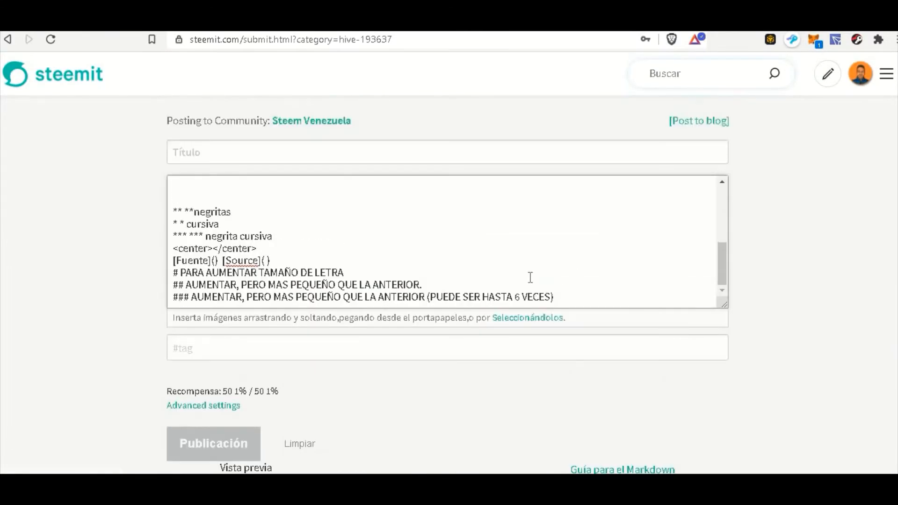
pyautogui.scroll(3, 530, 277)
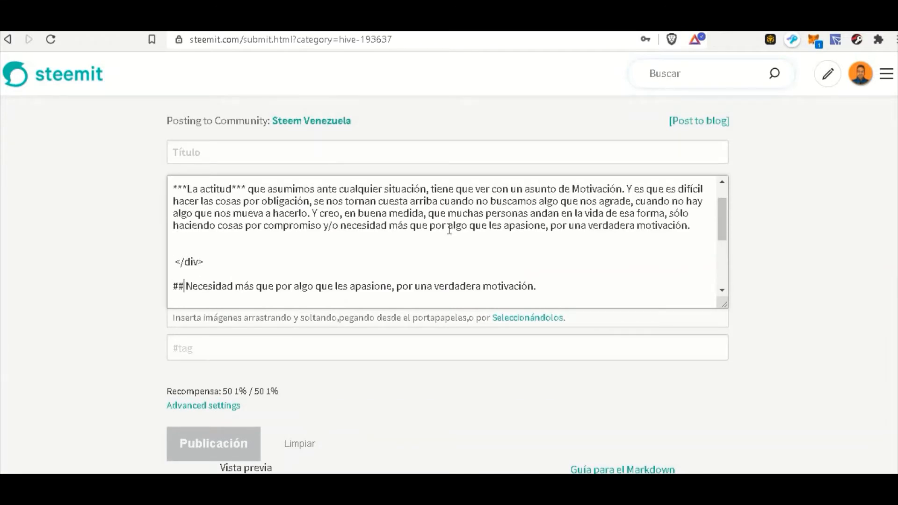
pyautogui.scroll(-1, 449, 229)
pyautogui.hotkey('ctrl', 'z')
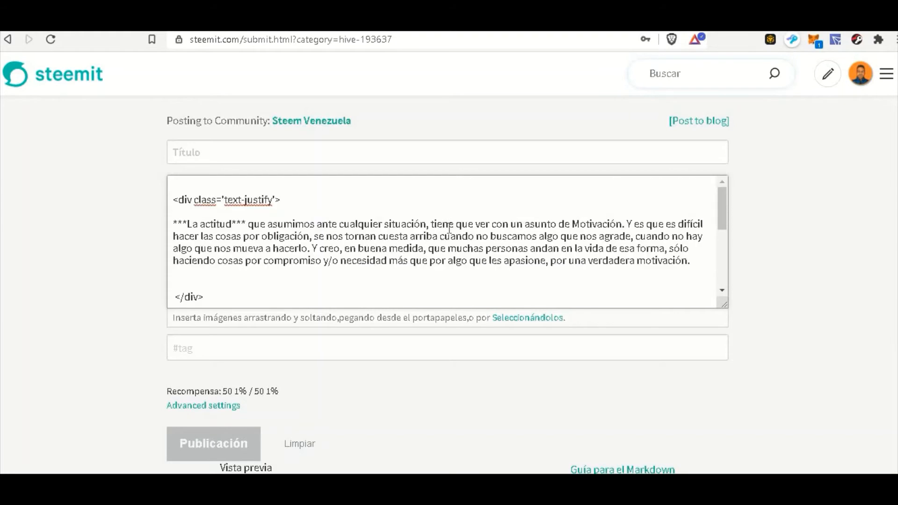
pyautogui.hotkey('ctrl', 'y')
# Replace the bold and italic code notes below the "Necesidad" heading with a copy of the <center></center> tags, followed by blank lines.
pyautogui.scroll(-1, 536, 239)
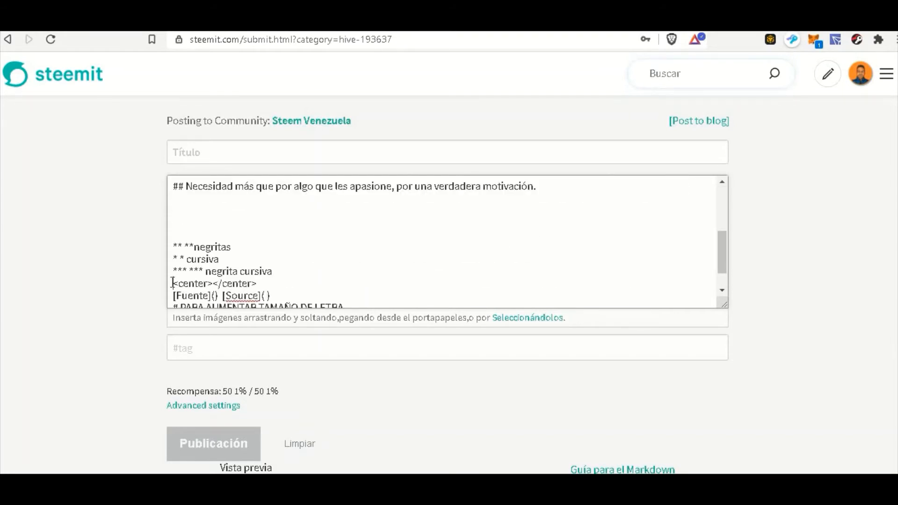
pyautogui.moveTo(172, 283); pyautogui.dragTo(266, 286)
pyautogui.hotkey('ctrl', 'c')
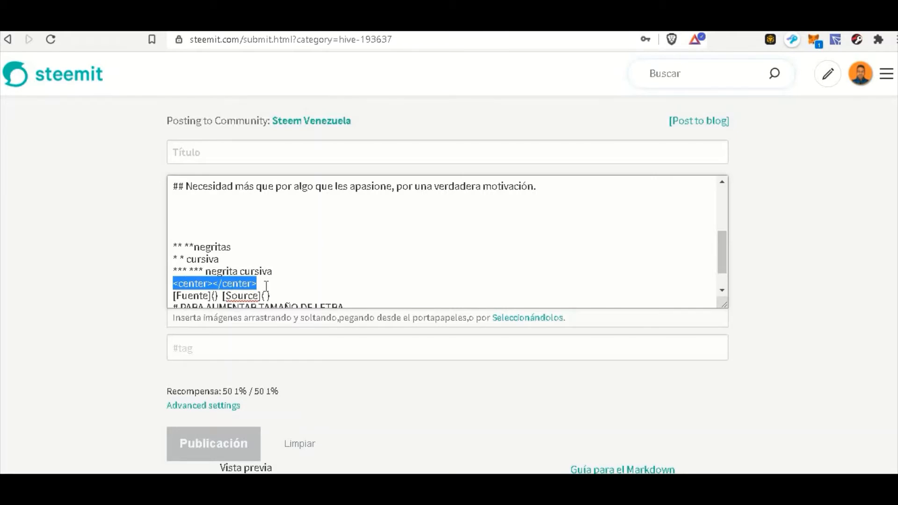
pyautogui.click(413, 210)
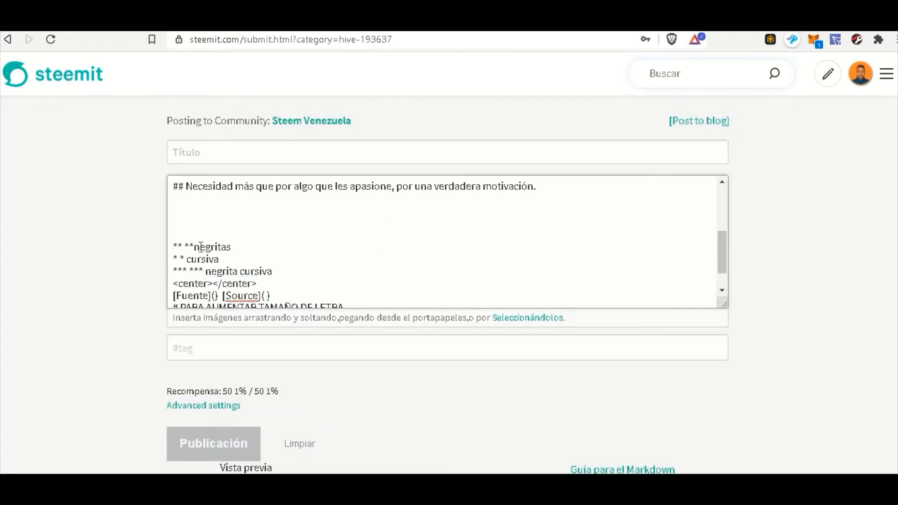
pyautogui.moveTo(174, 247); pyautogui.dragTo(280, 269)
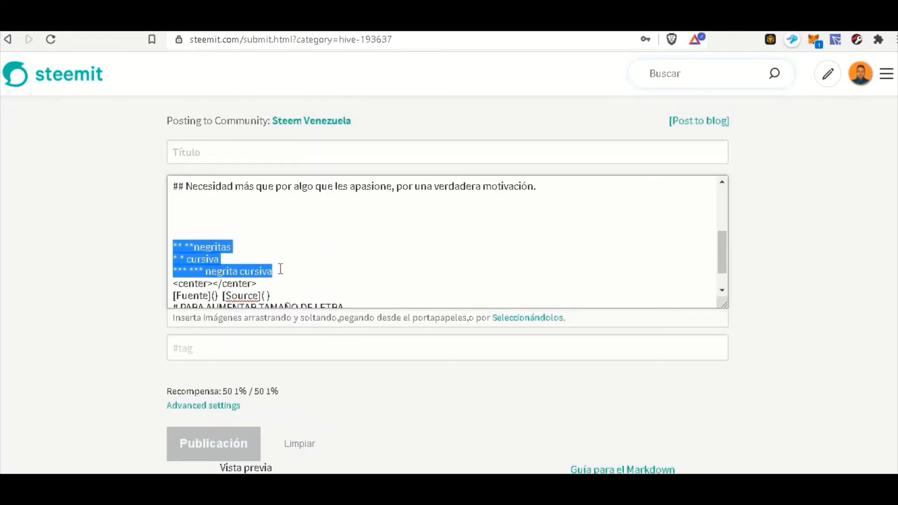
pyautogui.press('BackSpace')
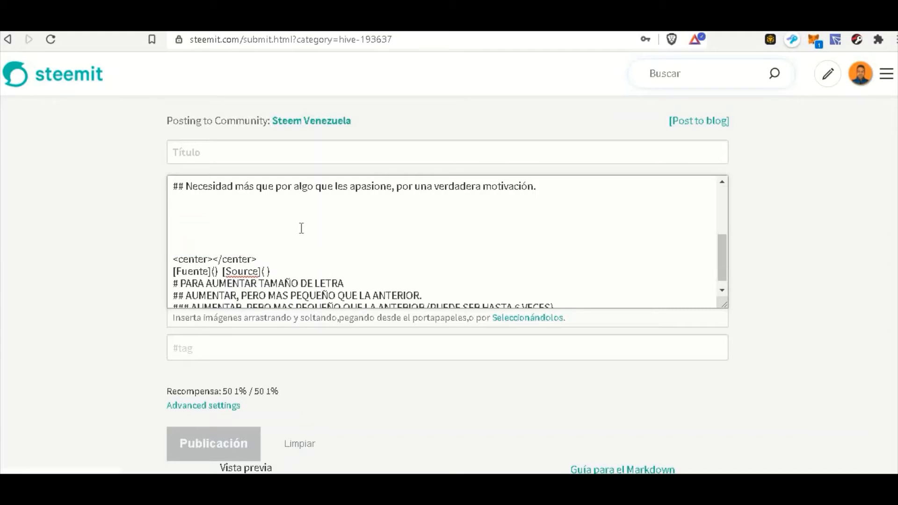
pyautogui.hotkey('ctrl', 'v')
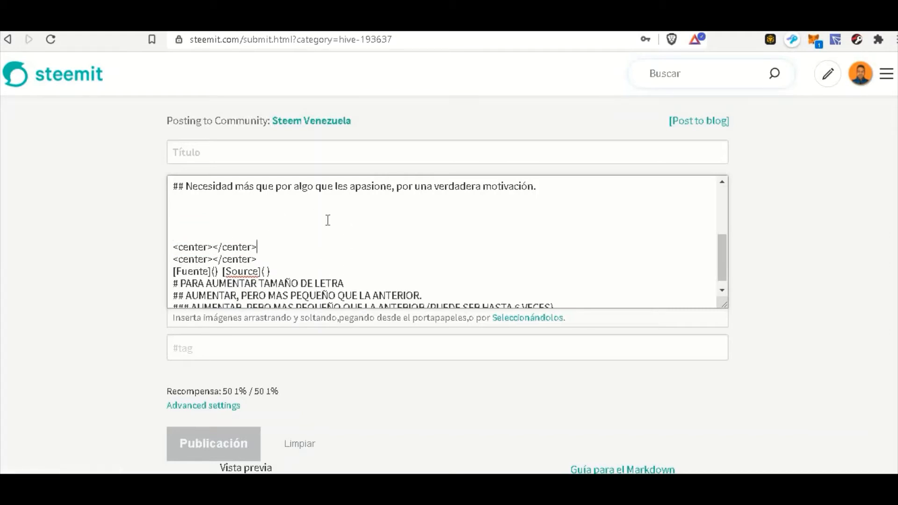
pyautogui.press('Return')
pyautogui.press('Return')
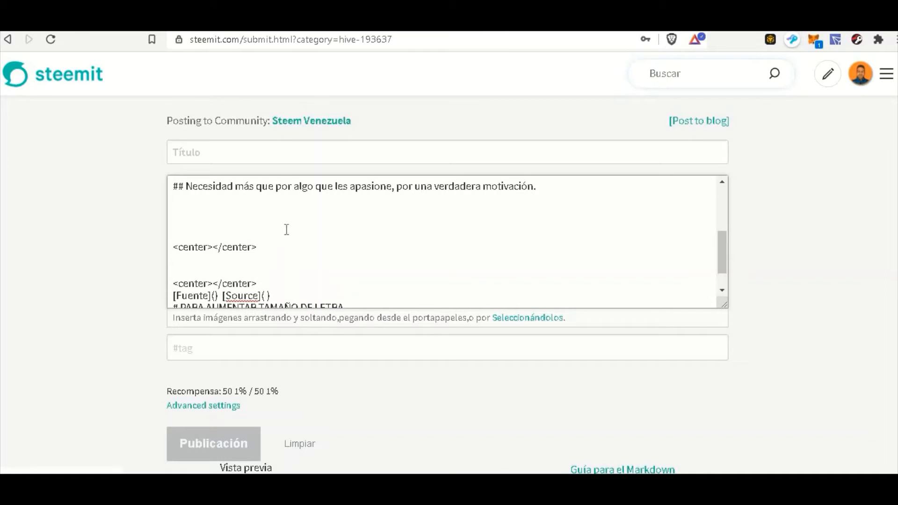
# Copy the whole "La actitud" paragraph between the first pair of <center></center> tags and check the centering in the preview.
pyautogui.scroll(-1, 523, 223)
pyautogui.scroll(5, 524, 222)
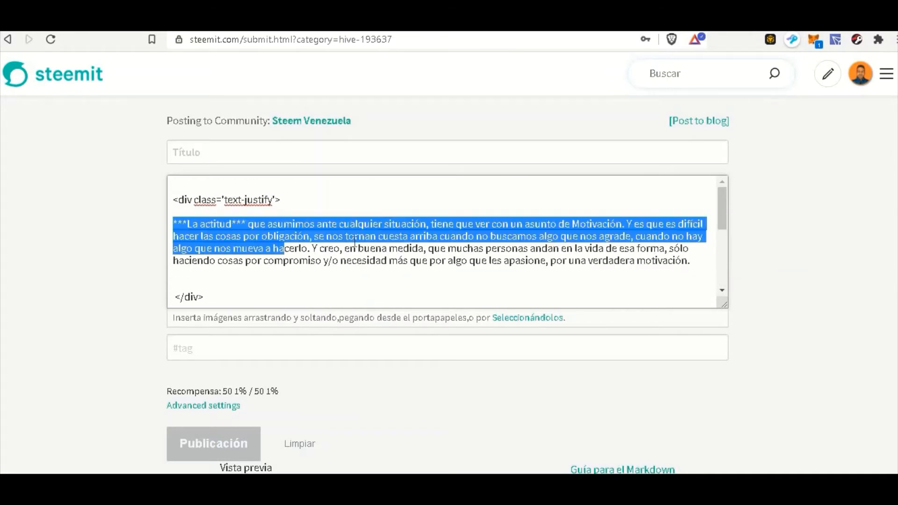
pyautogui.moveTo(173, 224); pyautogui.dragTo(546, 237)
pyautogui.moveTo(642, 243); pyautogui.dragTo(702, 259)
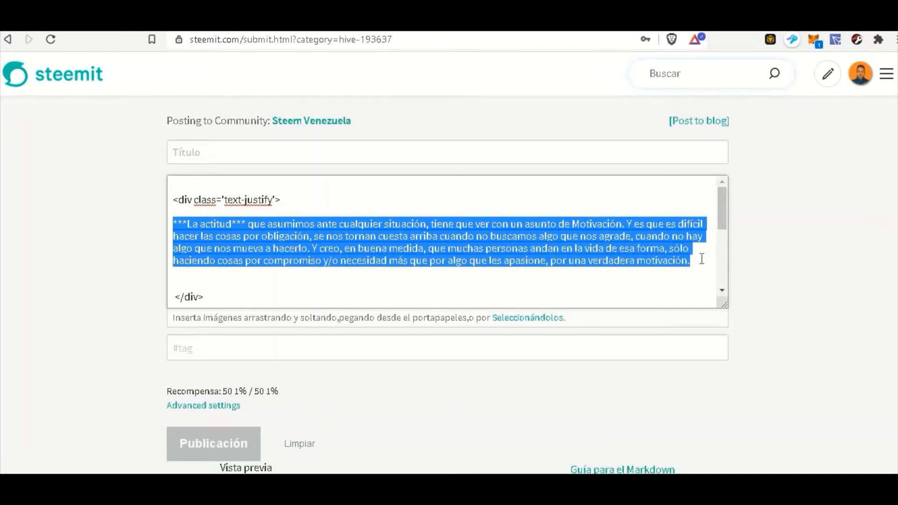
pyautogui.scroll(-3, 487, 253)
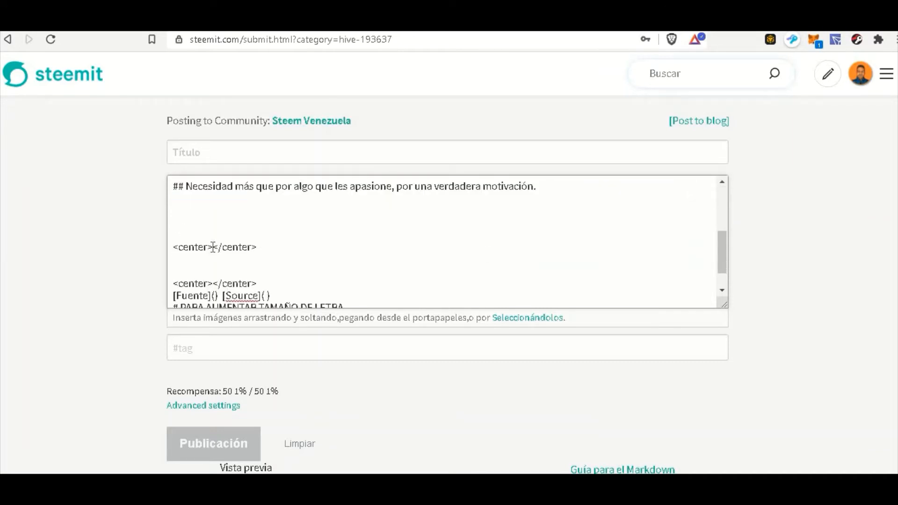
pyautogui.write('***La actitud*** que asumimos ante cualquier situación, tiene que ver con un asunto de Motivación. Y es que es difícil hacer las cosas por obligación, se nos tornan cuesta arriba cuando no buscamos algo que nos agrade, cuando no hay algo que nos mueva a hacerlo. Y creo, en buena medida, que muchas personas andan en la vida de esa forma, sólo haciendo cosas por compromiso y/o necesidad más que por algo que les apasione, por una verdadera motivación.')
pyautogui.scroll(-10, 792, 296)
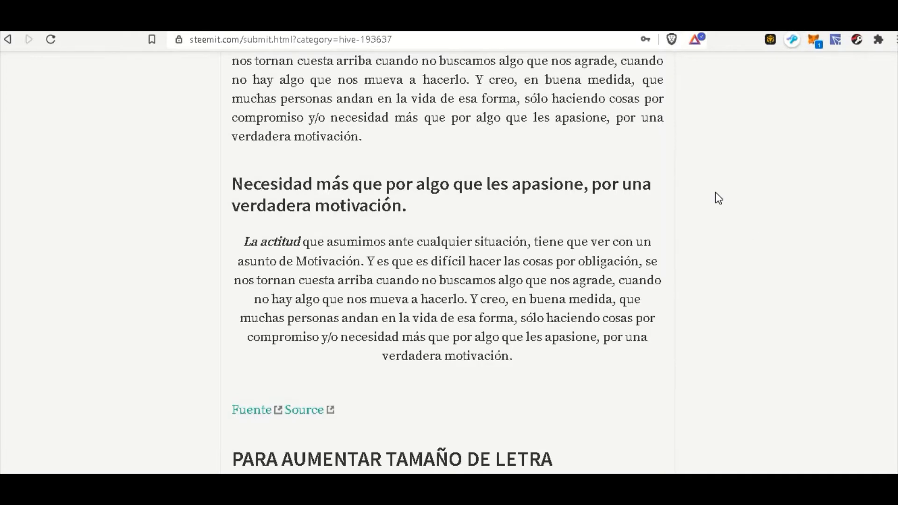
pyautogui.scroll(10, 714, 196)
pyautogui.scroll(-2, 410, 237)
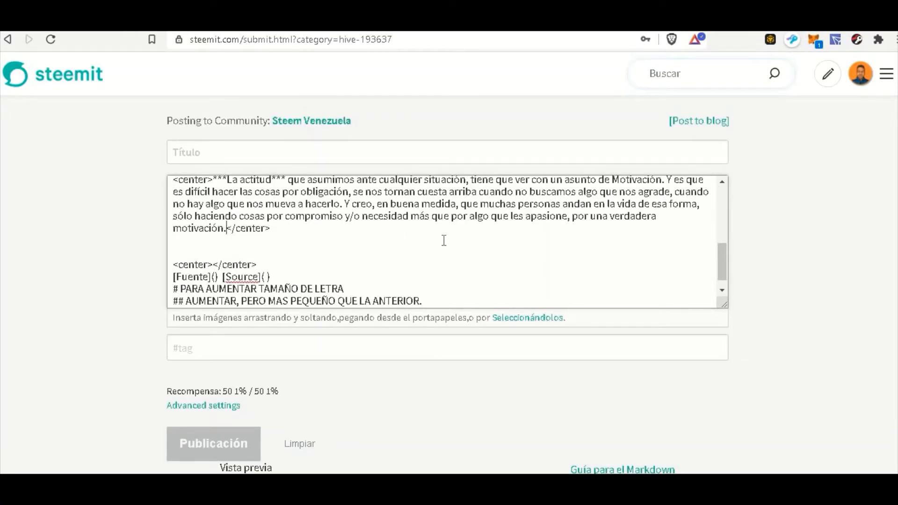
# Delete the three # letter-size notes and the [Source] link code at the end of the post, keeping only [Fuente]().
pyautogui.scroll(-3, 444, 240)
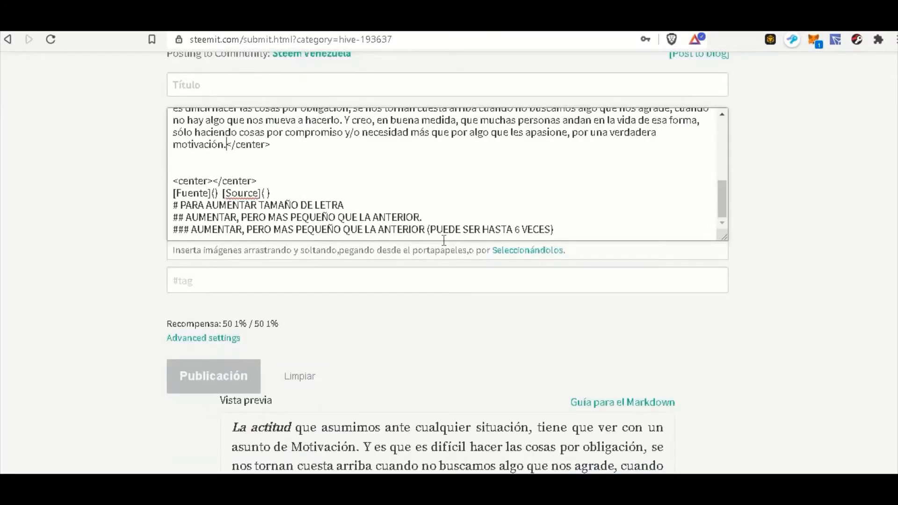
pyautogui.moveTo(173, 206); pyautogui.dragTo(566, 240)
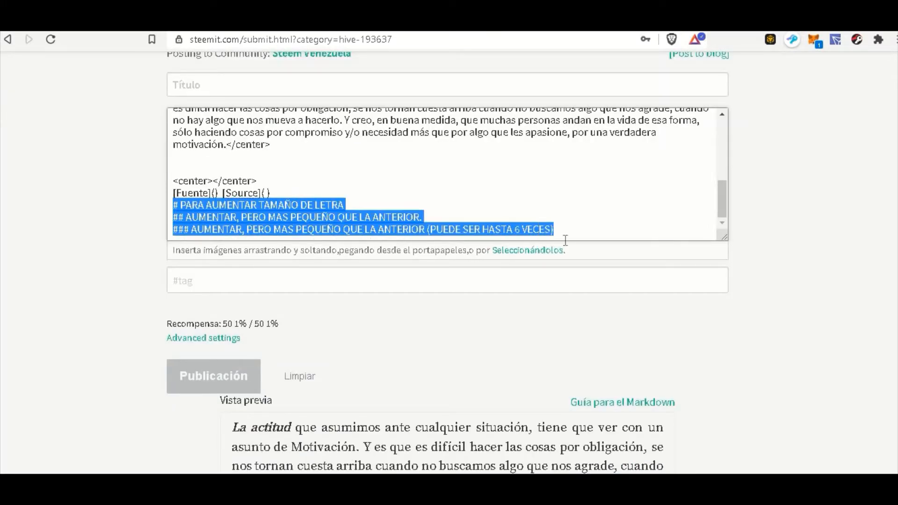
pyautogui.press('BackSpace')
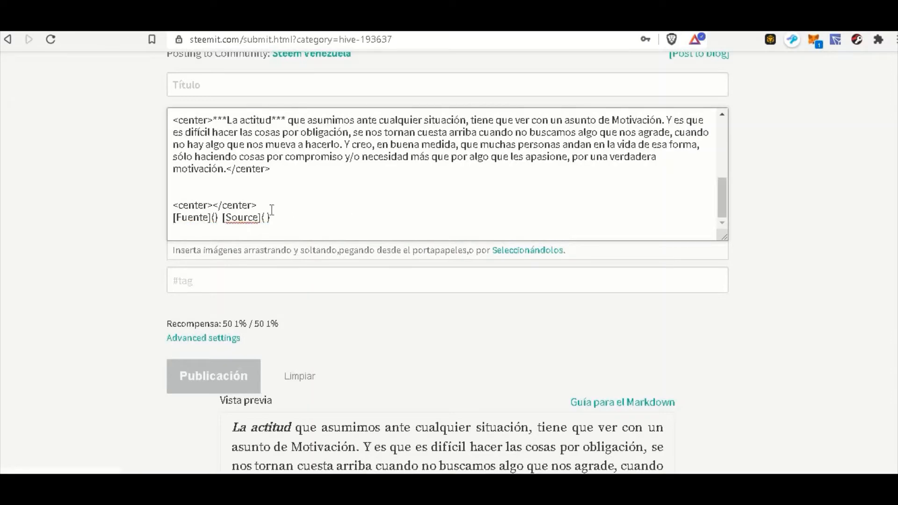
pyautogui.scroll(5, 321, 160)
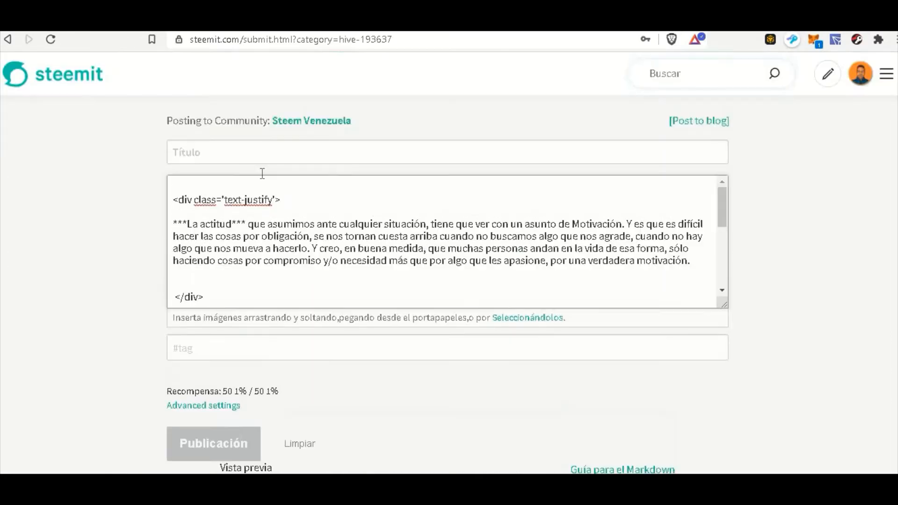
pyautogui.scroll(-5, 404, 266)
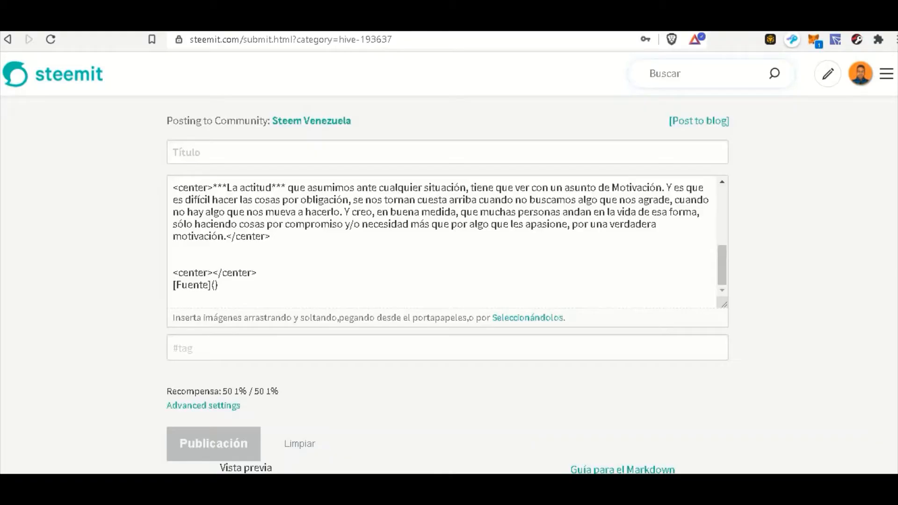
pyautogui.click(374, 265)
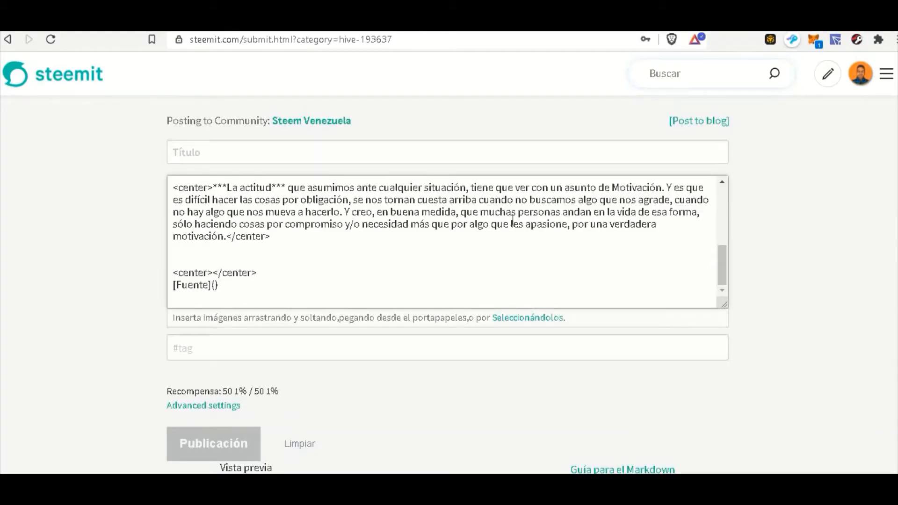
# Review the post code and examine the justified paragraph, the heading and the centered paragraph in the preview.
pyautogui.scroll(3, 655, 243)
pyautogui.scroll(-1, 666, 258)
pyautogui.scroll(-1, 666, 258)
pyautogui.scroll(2, 289, 262)
pyautogui.scroll(-2, 287, 246)
pyautogui.scroll(-5, 791, 341)
pyautogui.scroll(-3, 791, 342)
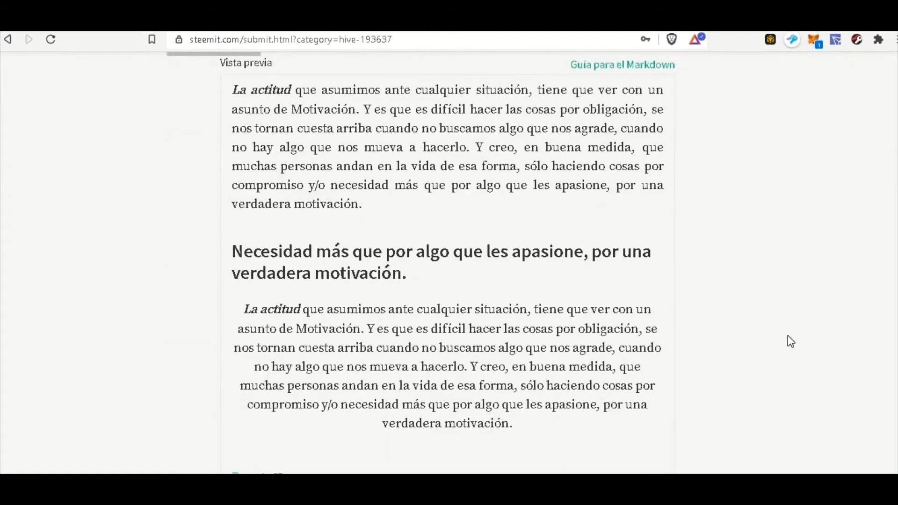
pyautogui.scroll(7, 790, 342)
pyautogui.scroll(2, 790, 341)
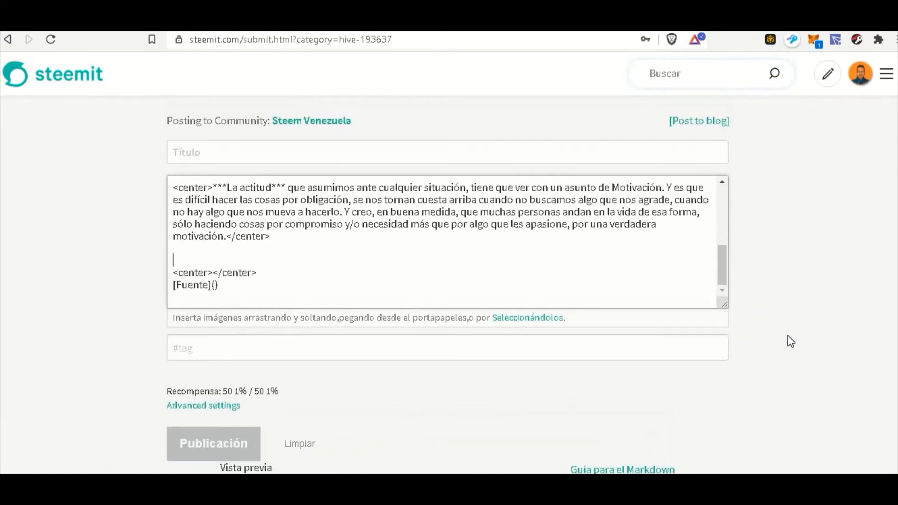
pyautogui.scroll(1, 488, 237)
pyautogui.scroll(-1, 488, 237)
# Switch to Pixabay and search its images for "motivación".
pyautogui.hotkey('ctrl', 'Tab')
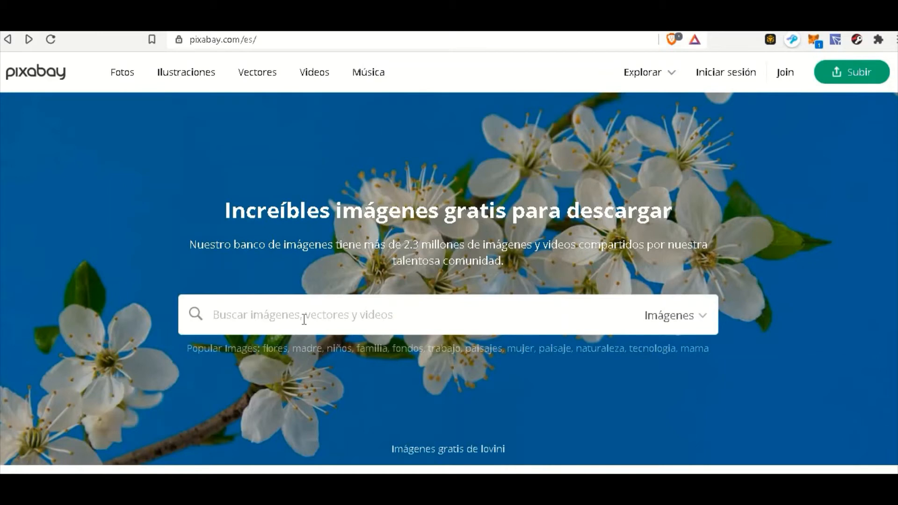
pyautogui.write('motivación')
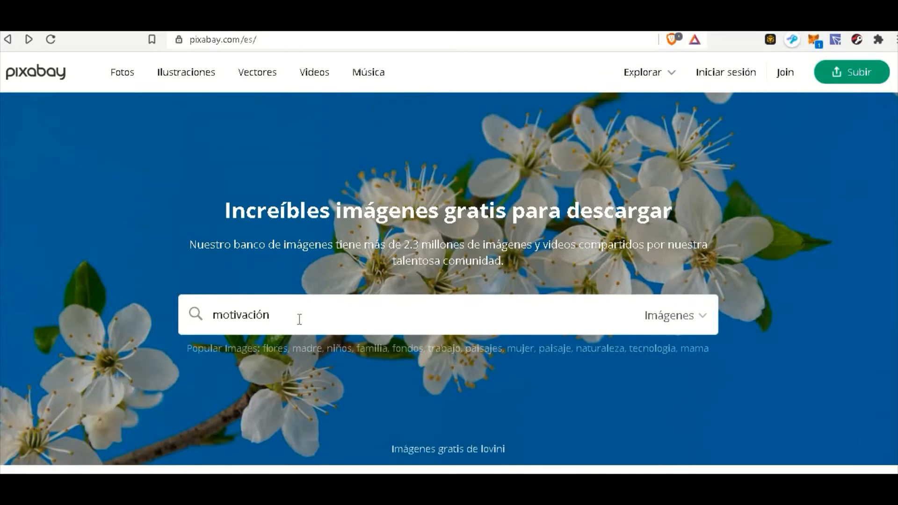
pyautogui.press('Return')
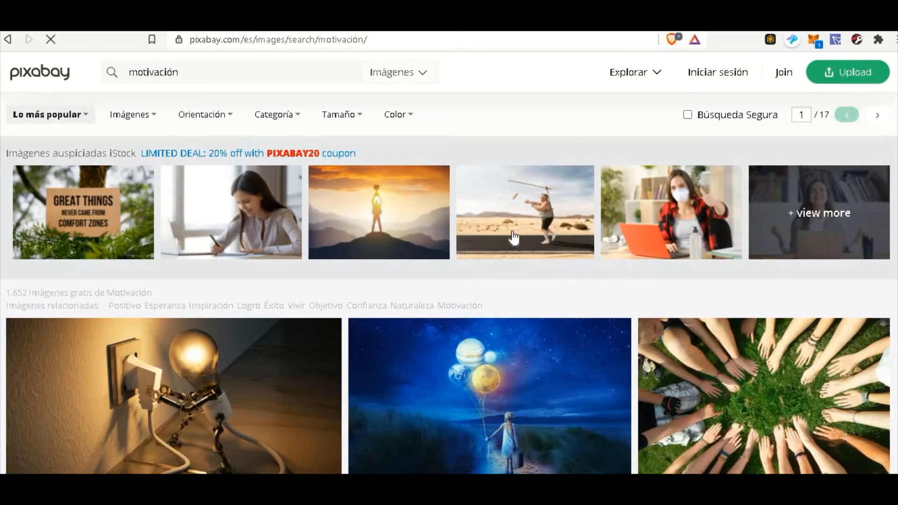
# Browse the image results, open the illustration of the girl holding planet balloons and copy the image.
pyautogui.scroll(-3, 515, 260)
pyautogui.scroll(3, 502, 264)
pyautogui.scroll(-4, 538, 386)
pyautogui.scroll(-15, 540, 385)
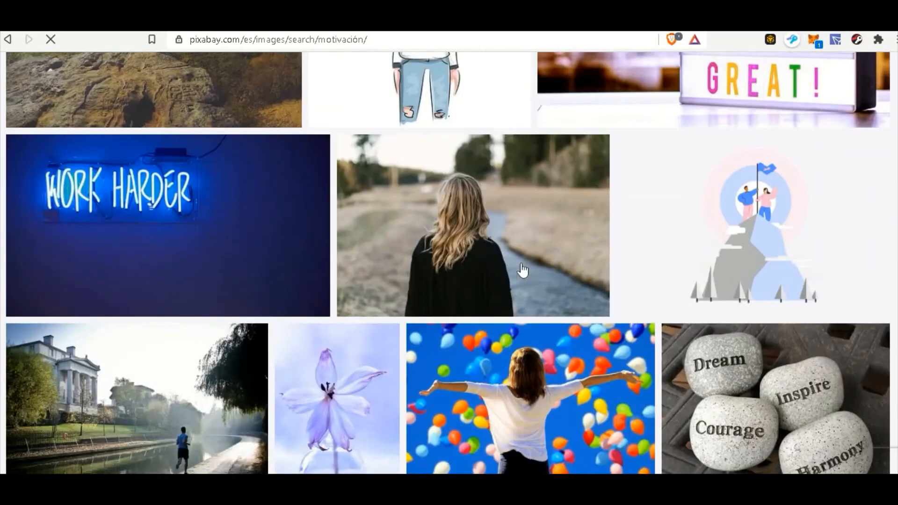
pyautogui.scroll(12, 522, 270)
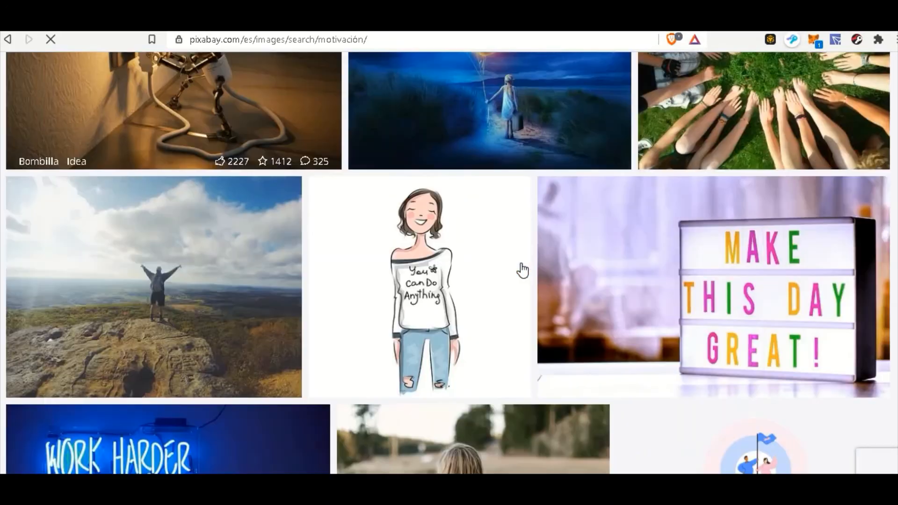
pyautogui.scroll(4, 520, 236)
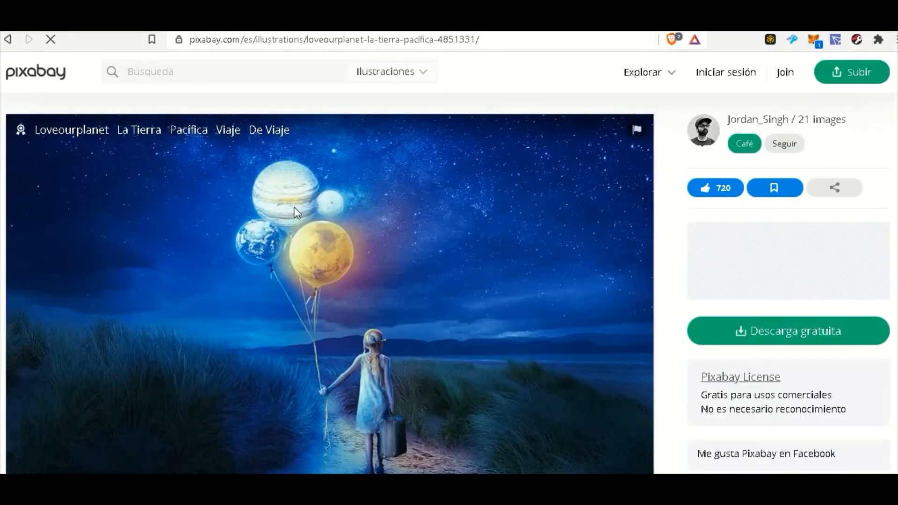
pyautogui.rightClick(294, 206)
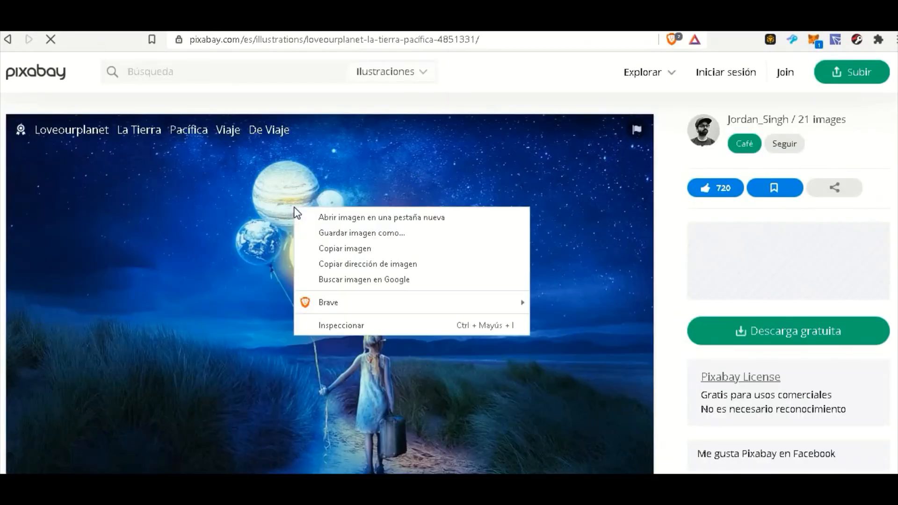
pyautogui.click(356, 246)
# Return to the Steemit post, paste the copied image between the empty <center></center> tags above [Fuente]() and check the preview.
pyautogui.hotkey('ctrl', 'Tab')
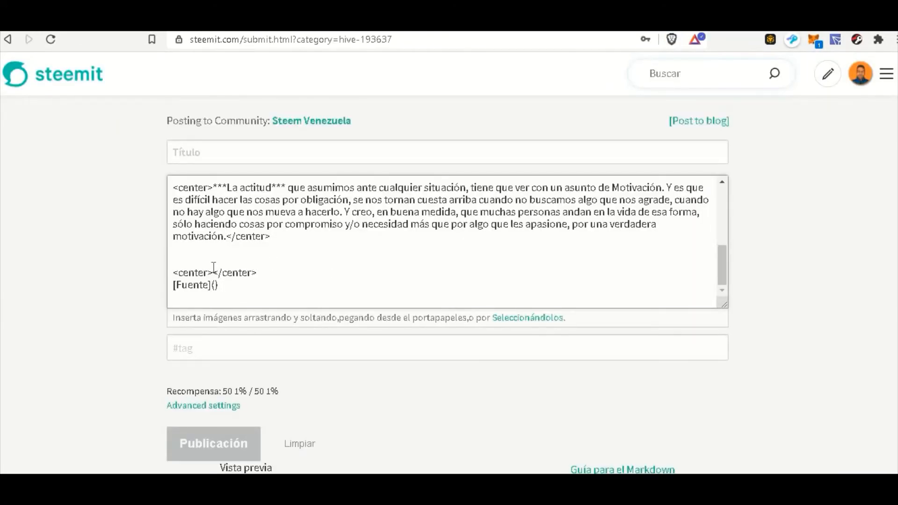
pyautogui.rightClick(213, 271)
pyautogui.scroll(-1, 229, 257)
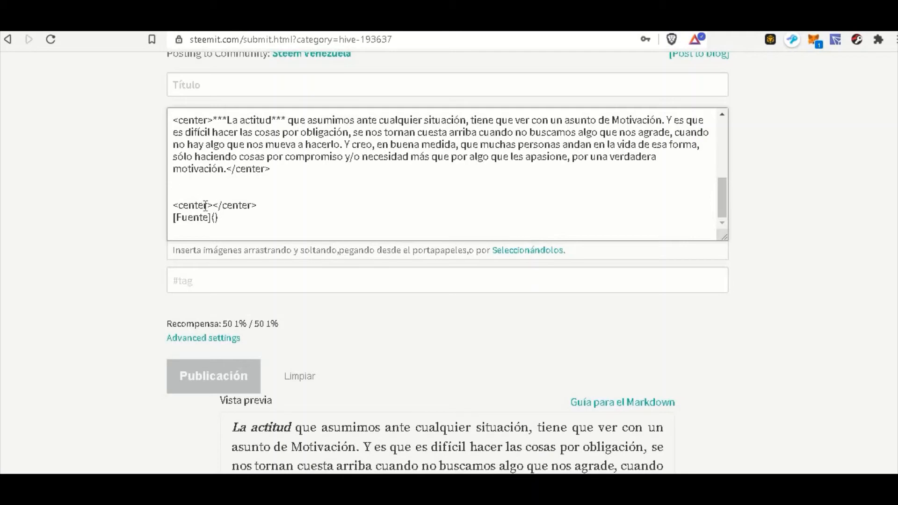
pyautogui.hotkey('ctrl', 'v')
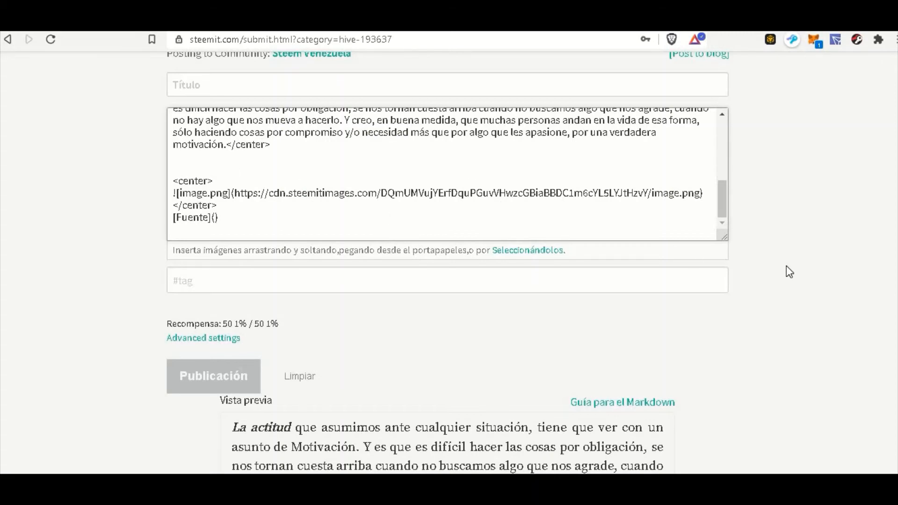
pyautogui.scroll(-3, 787, 265)
pyautogui.scroll(-5, 781, 266)
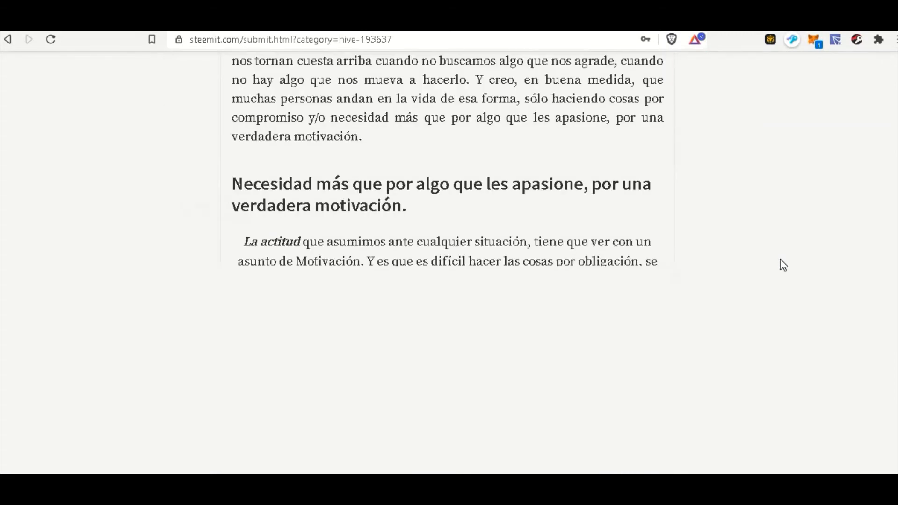
pyautogui.scroll(-3, 780, 266)
pyautogui.scroll(-3, 780, 260)
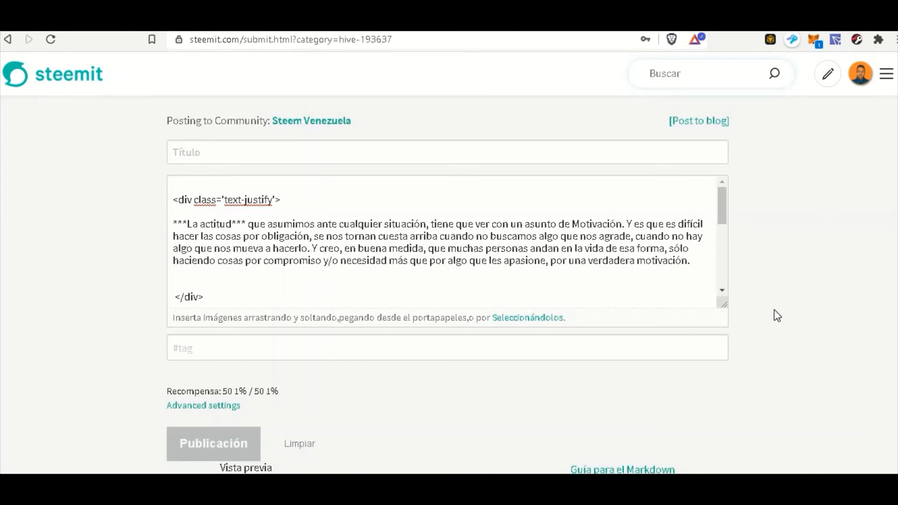
# Enter the post tags "espanol spanish steem".
pyautogui.click(498, 348)
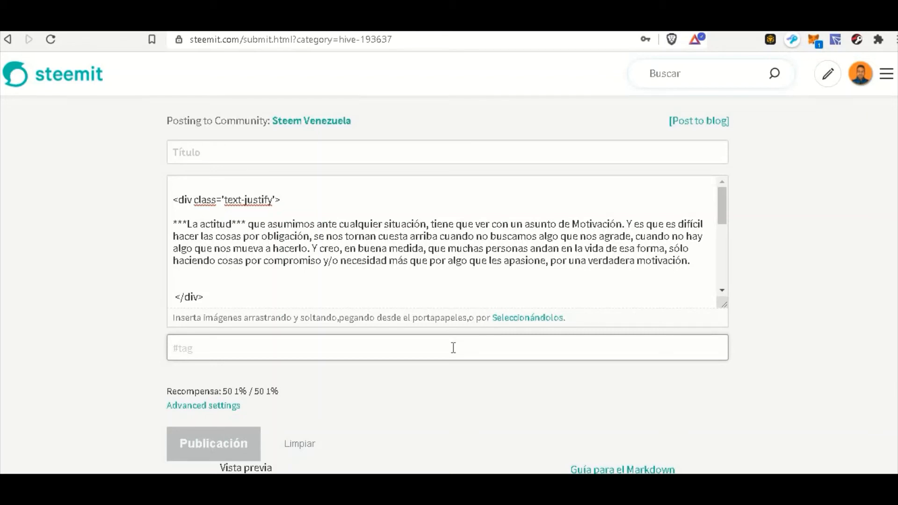
pyautogui.write('espanol spai')
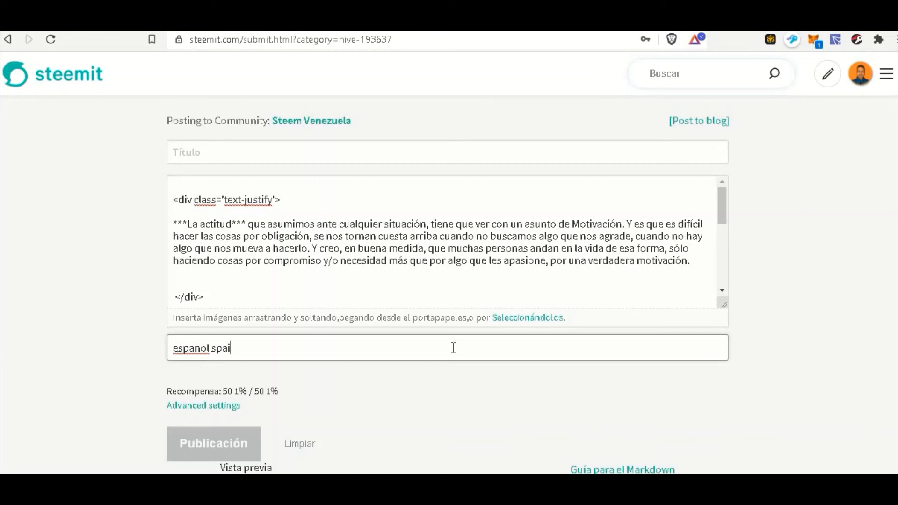
pyautogui.press('BackSpace')
pyautogui.write('nish')
pyautogui.write('steem')
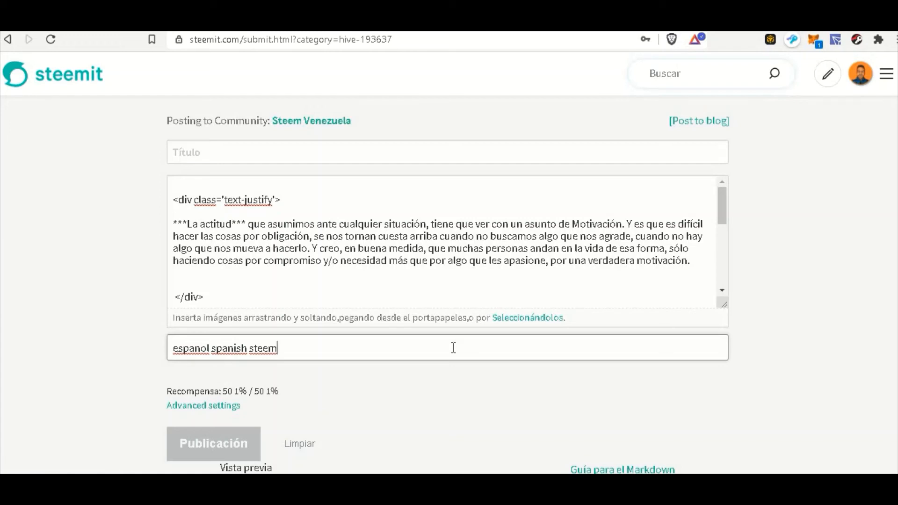
# Complete the third tag as "steemexclusive" and add the tags "actitud motivacion vidapersonal".
pyautogui.write('exclu')
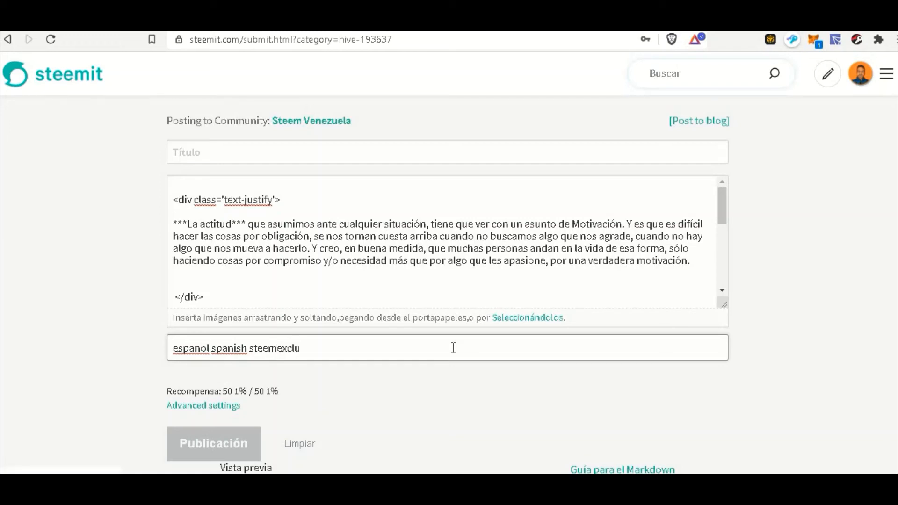
pyautogui.write('sive')
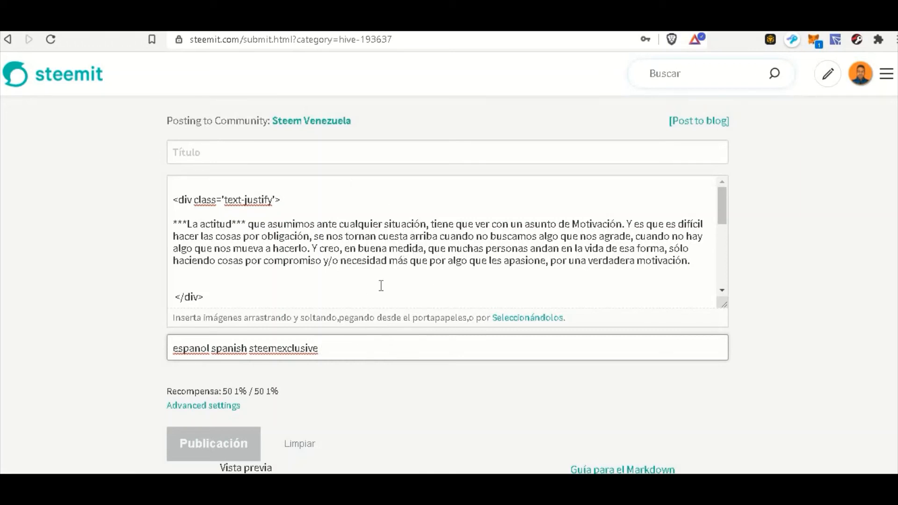
pyautogui.scroll(-2, 432, 246)
pyautogui.scroll(2, 439, 247)
pyautogui.click(419, 353)
pyautogui.write('actitud motivacion')
pyautogui.write('vidapersona')
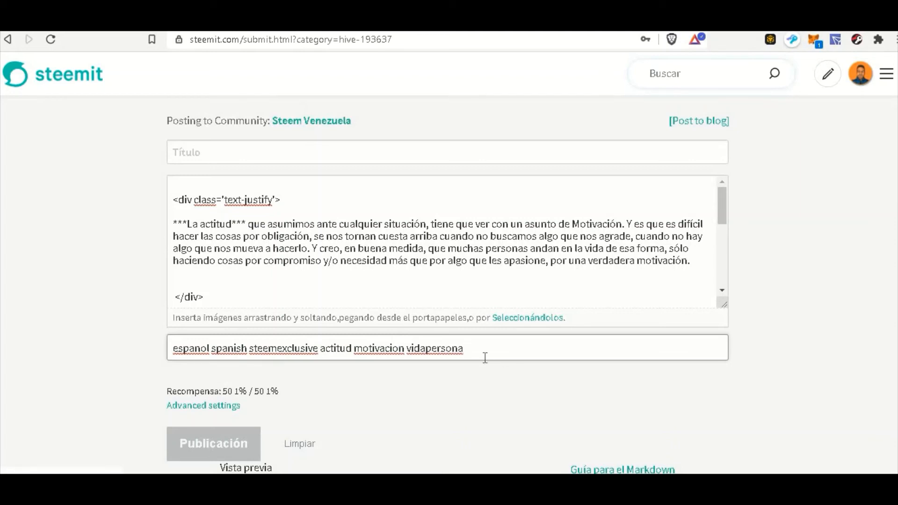
pyautogui.press('BackSpace')
pyautogui.write('l')
# Title the post "la actitud" and check the formatted preview down to the balloon image.
pyautogui.click(395, 152)
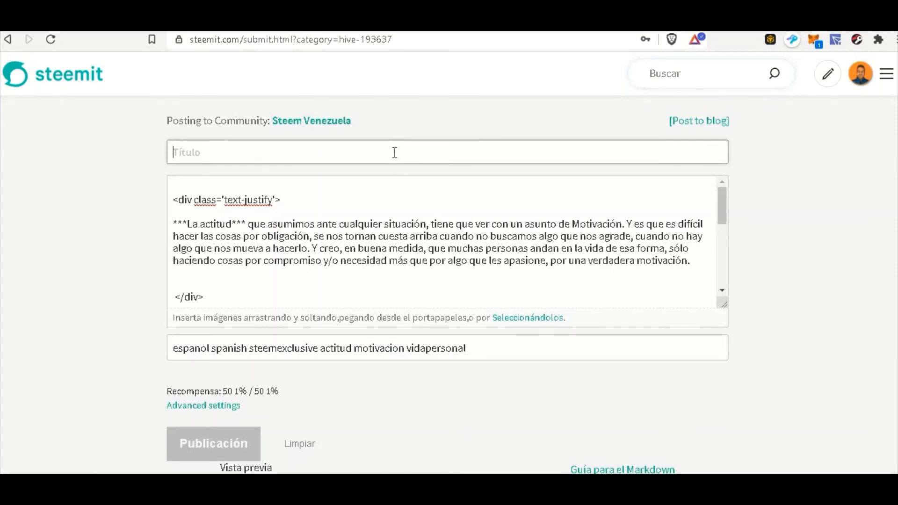
pyautogui.write('la actitud')
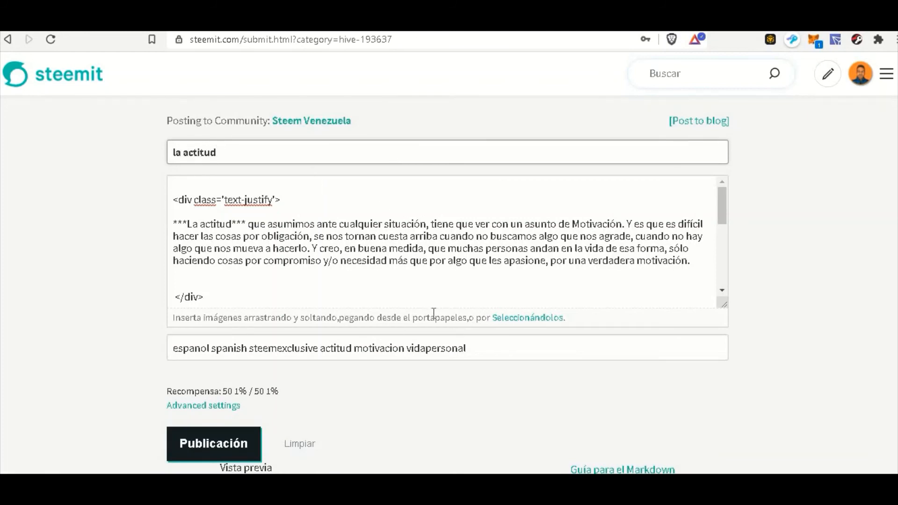
pyautogui.scroll(-2, 511, 415)
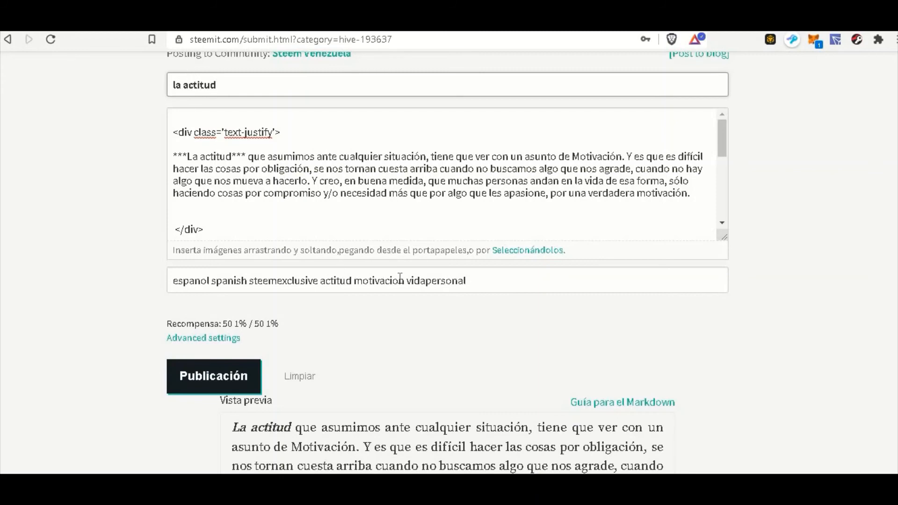
pyautogui.scroll(-5, 812, 239)
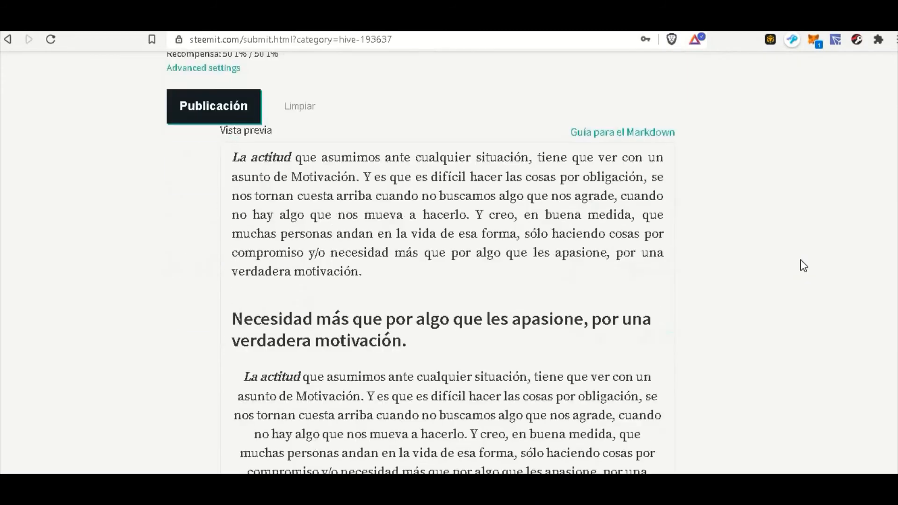
pyautogui.scroll(-10, 801, 261)
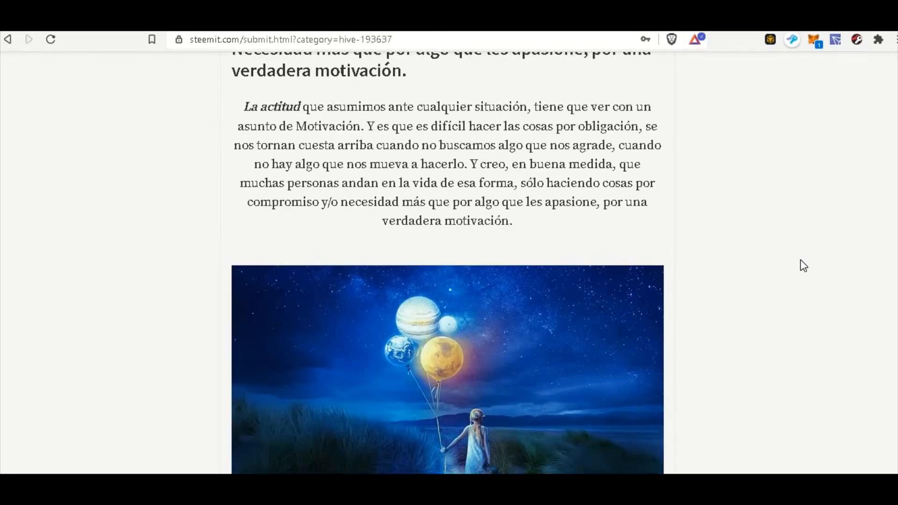
pyautogui.scroll(6, 801, 261)
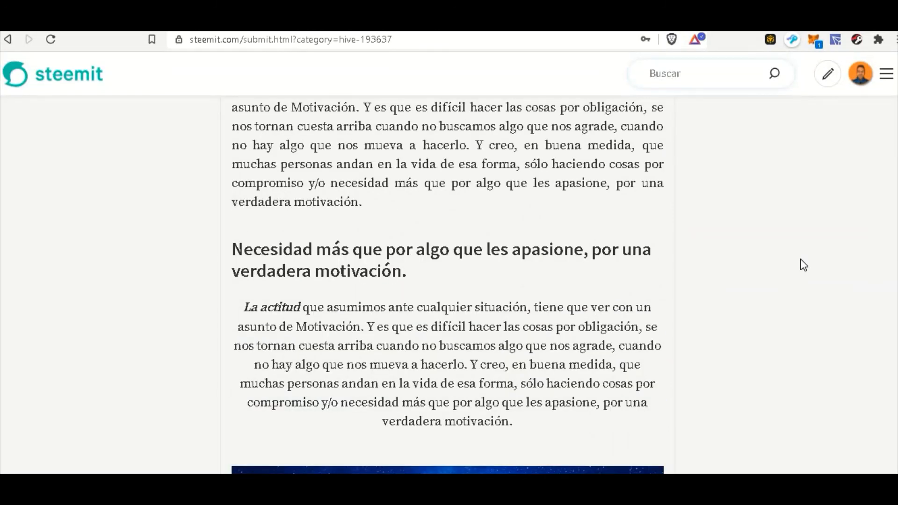
pyautogui.scroll(7, 801, 260)
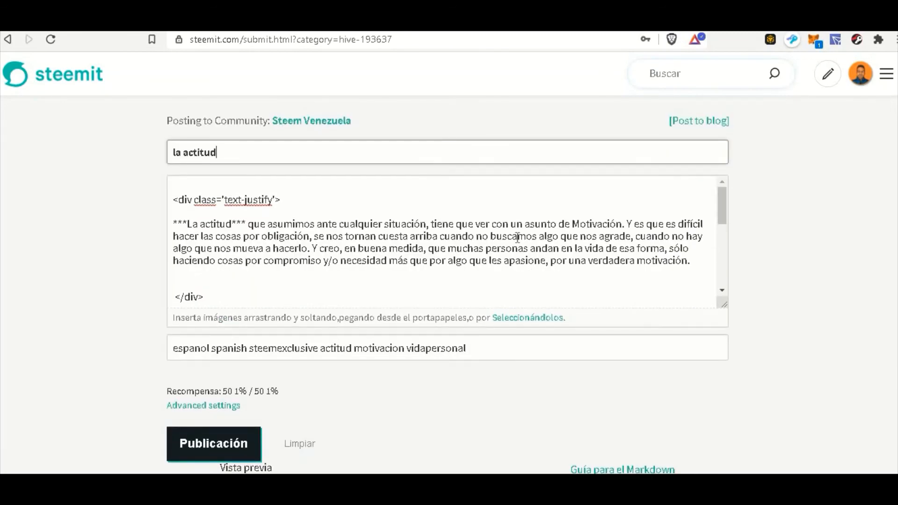
# Remove one of the three asterisks before "La actitud" in the justified paragraph and check its formatting in the preview.
pyautogui.scroll(-2, 507, 241)
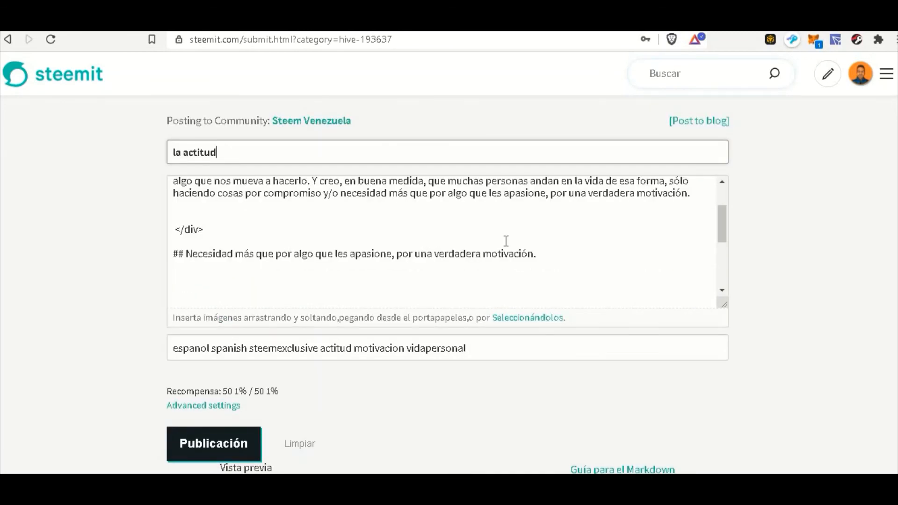
pyautogui.scroll(2, 507, 241)
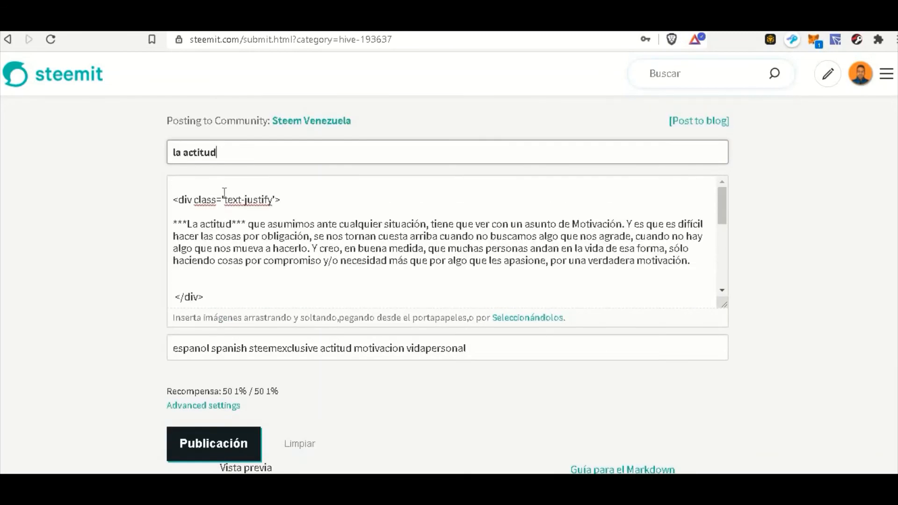
pyautogui.click(186, 224)
pyautogui.press('BackSpace')
pyautogui.scroll(-4, 787, 411)
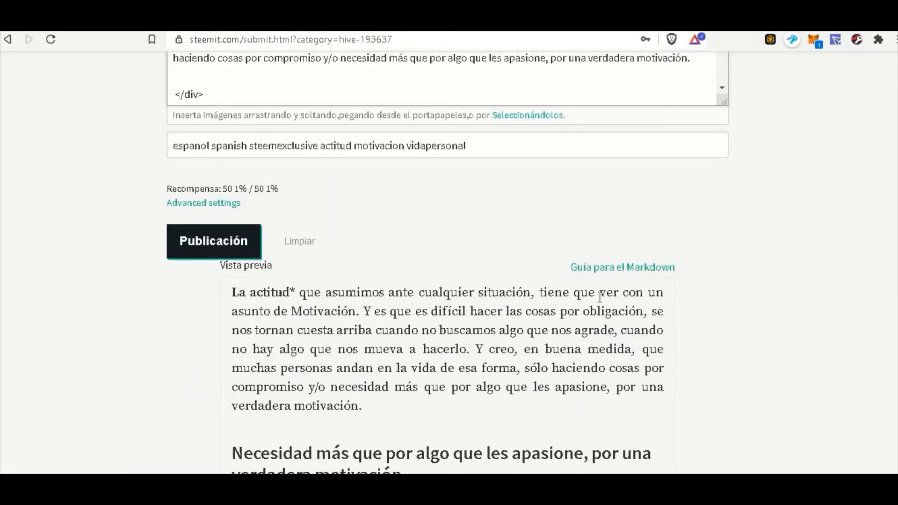
pyautogui.scroll(4, 842, 231)
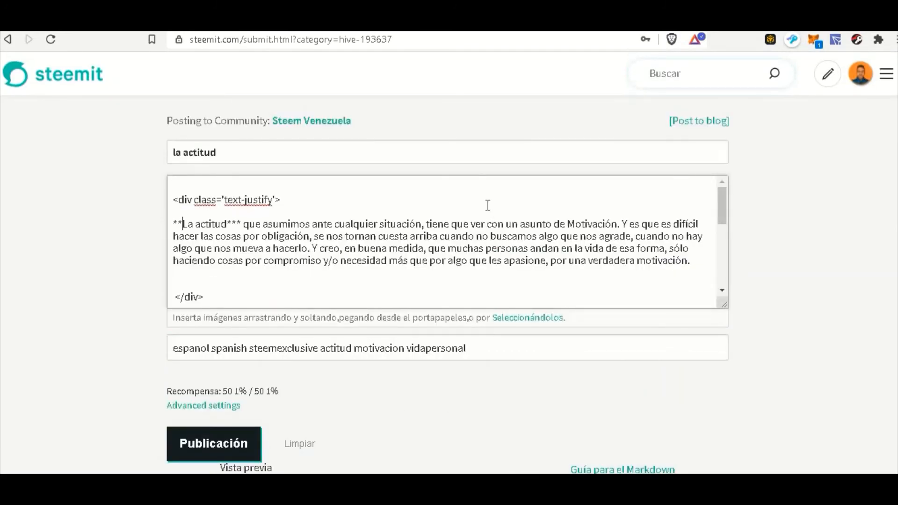
# Try the accented spelling "motivación" in the tags, and restore it to "motivacion".
pyautogui.scroll(-2, 289, 183)
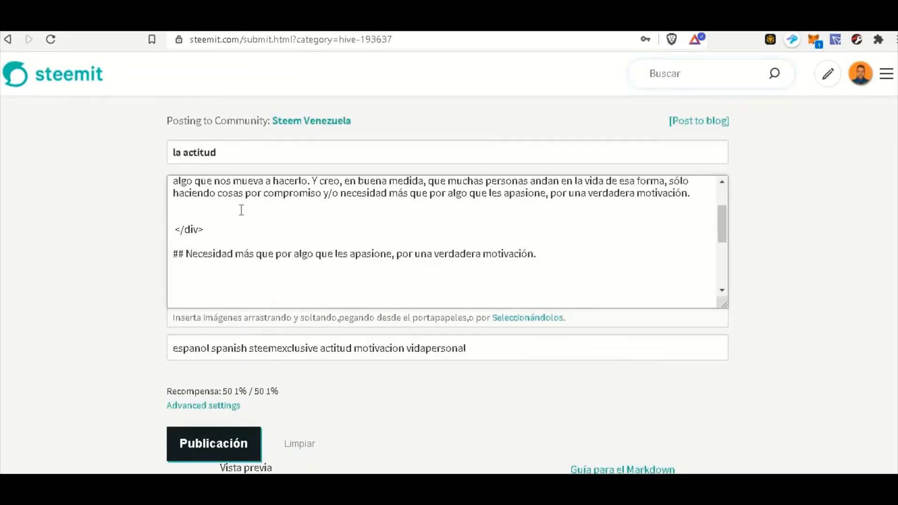
pyautogui.scroll(-2, 542, 428)
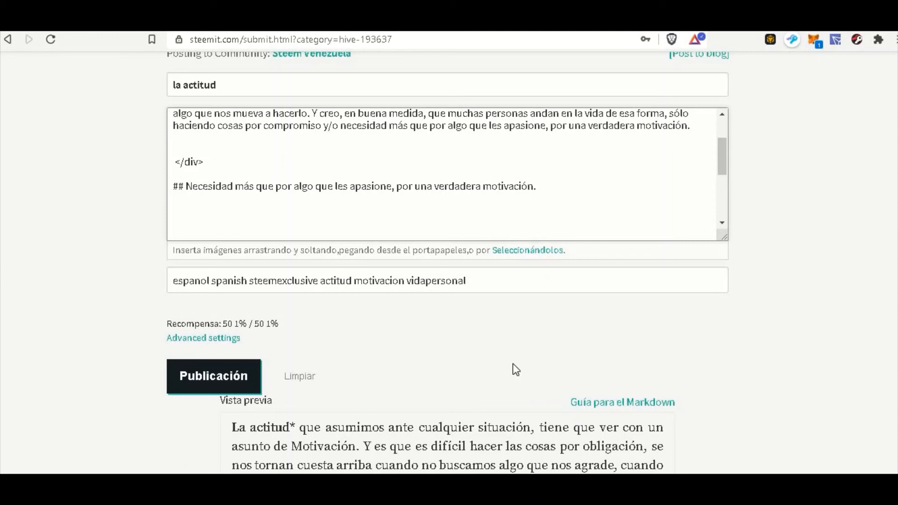
pyautogui.click(542, 280)
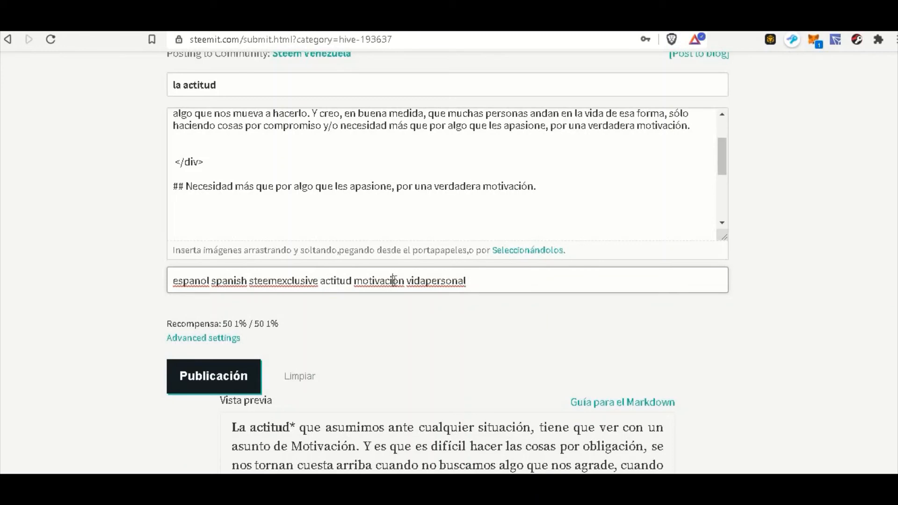
pyautogui.press('BackSpace')
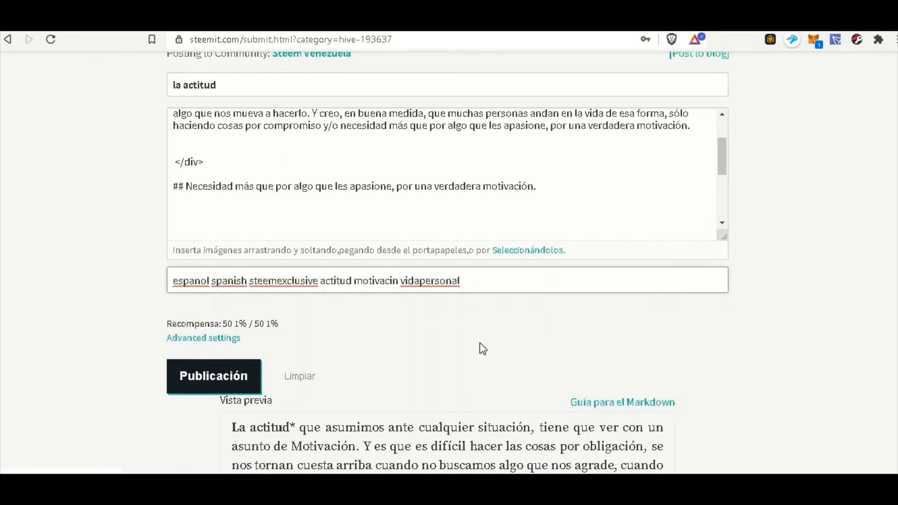
pyautogui.write('ó')
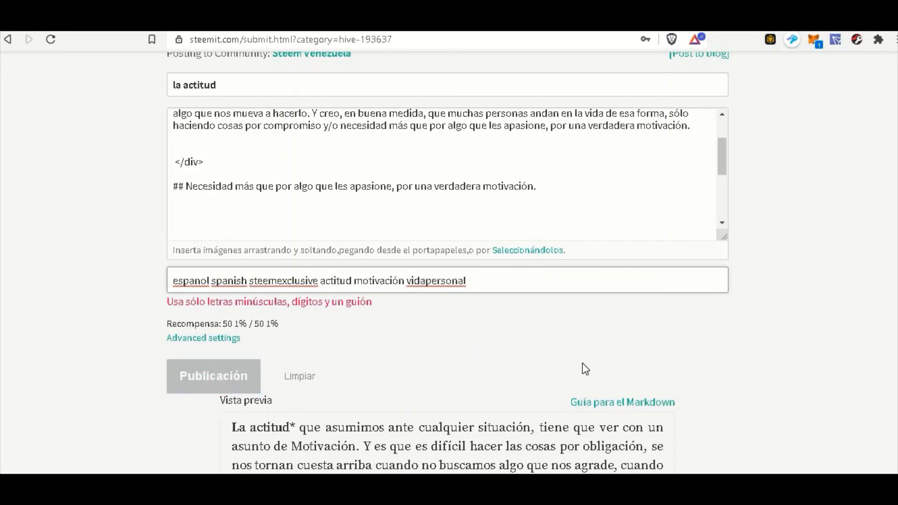
pyautogui.press('BackSpace')
pyautogui.write('o')
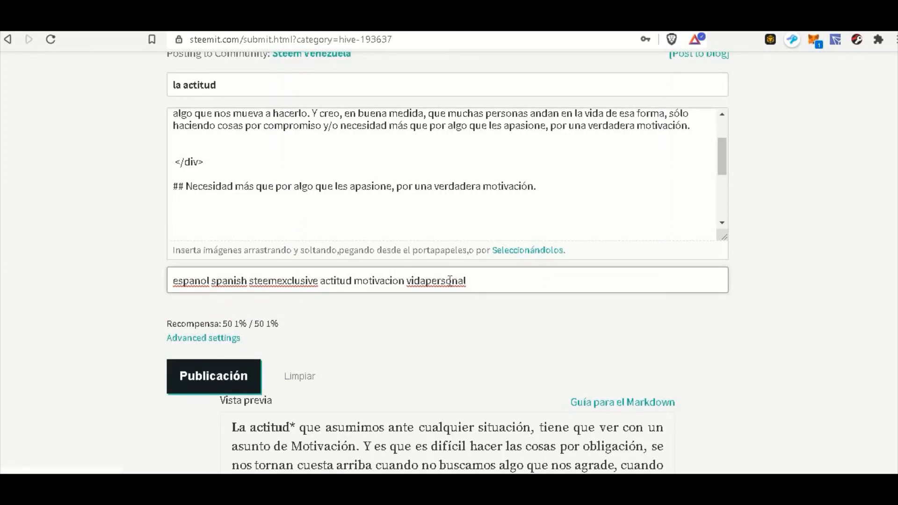
# Try a capital O in the "motivacion" tag, and restore the lowercase letter.
pyautogui.press('BackSpace')
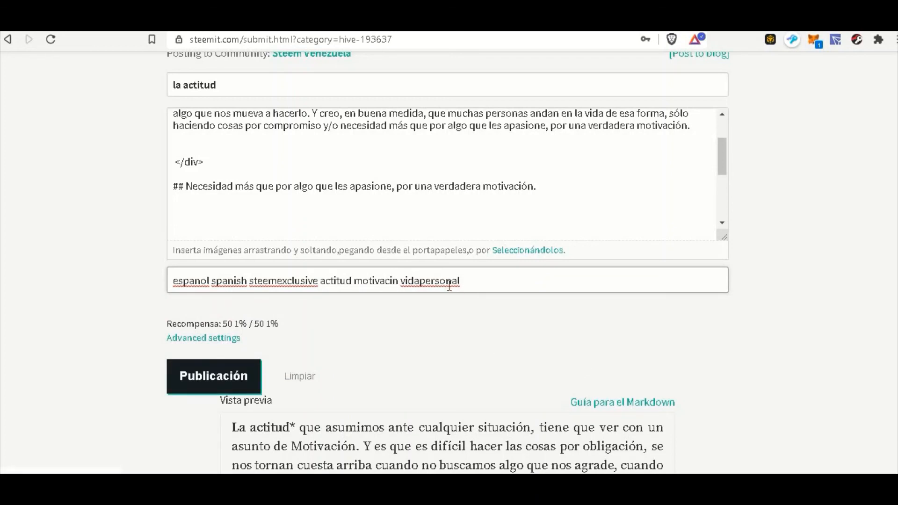
pyautogui.write('O')
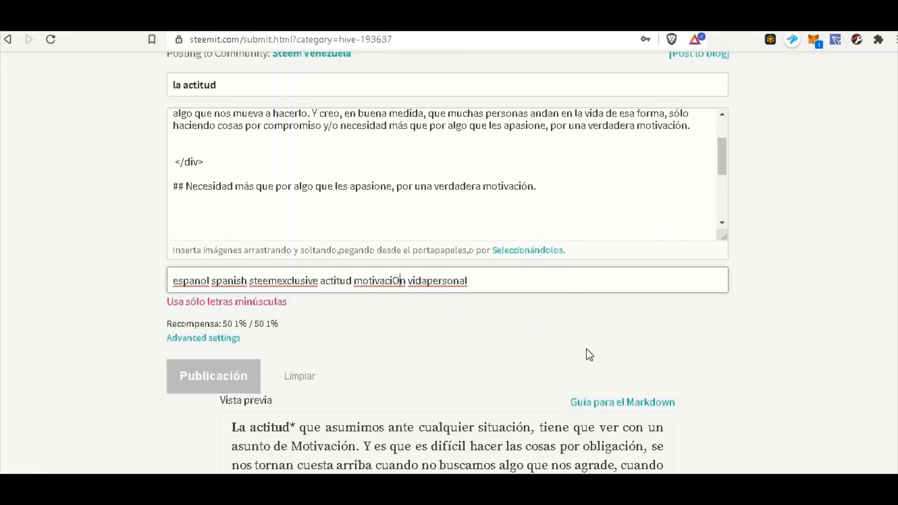
pyautogui.press('BackSpace')
pyautogui.write('o')
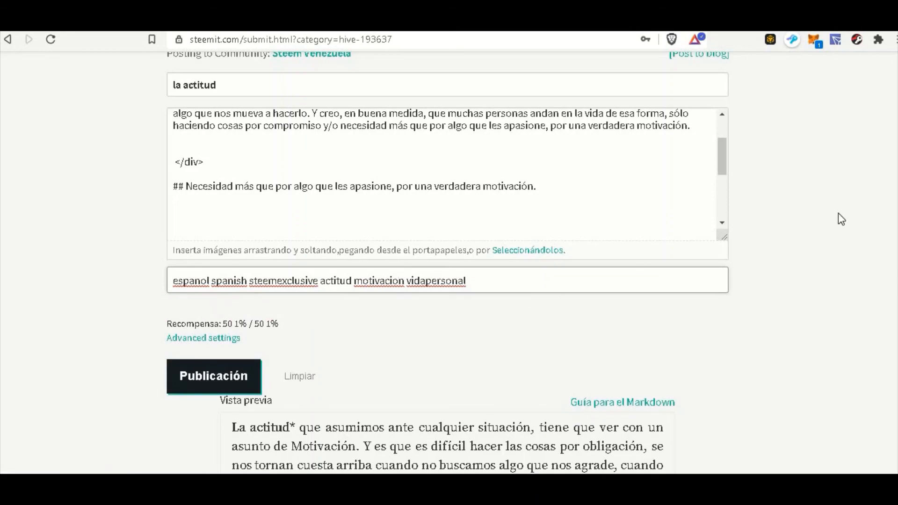
# Review the post's preview with its image and source link, along with the title, body code and tags.
pyautogui.scroll(-15, 838, 213)
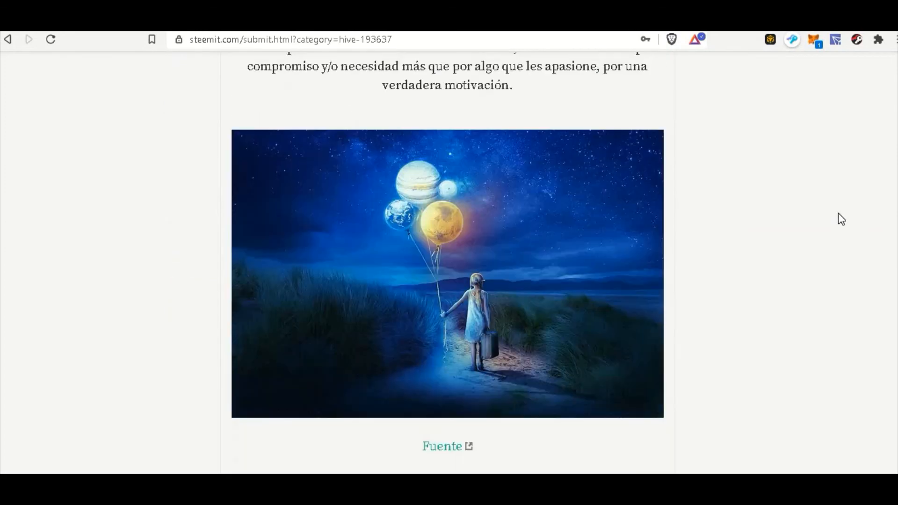
pyautogui.scroll(15, 838, 212)
pyautogui.scroll(3, 576, 230)
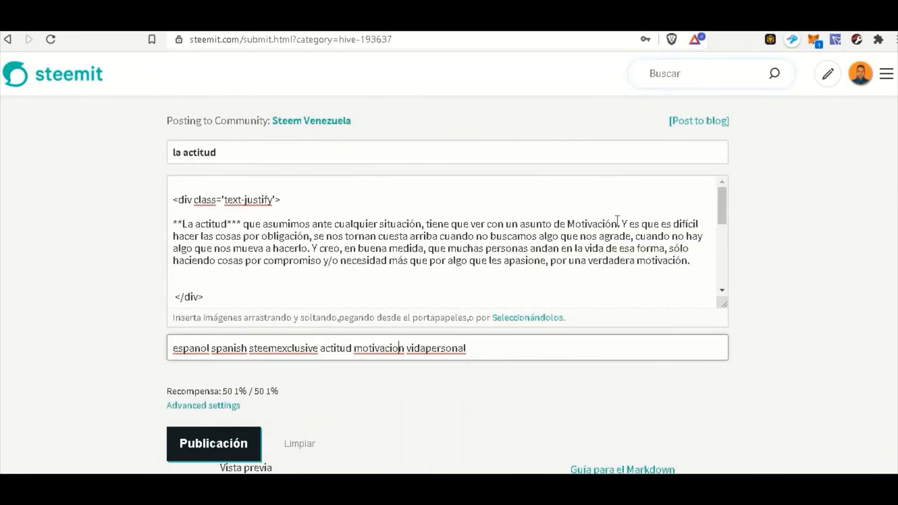
pyautogui.scroll(-3, 561, 262)
pyautogui.scroll(-3, 525, 363)
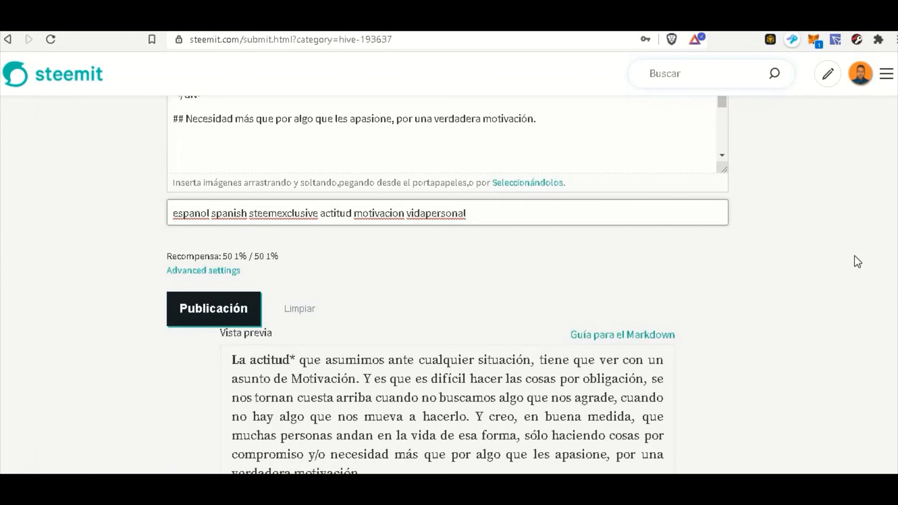
pyautogui.scroll(3, 858, 262)
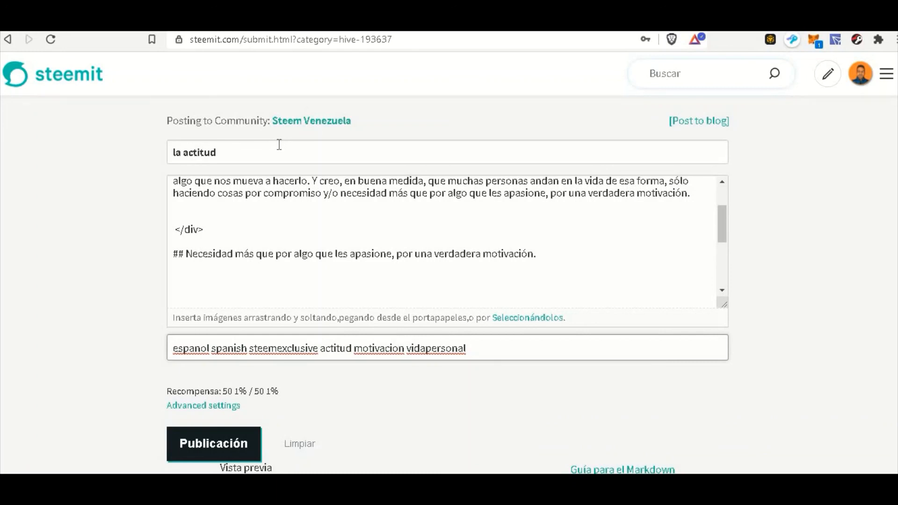
pyautogui.scroll(2, 624, 200)
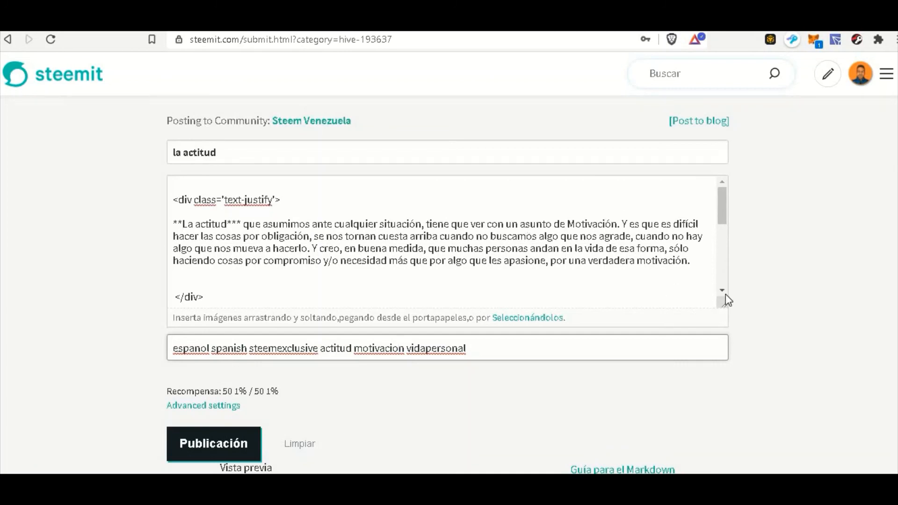
# Insert an extra blank line between <div class='text-justify'> and the first paragraph, and look over the rest of the body code.
pyautogui.scroll(-5, 724, 298)
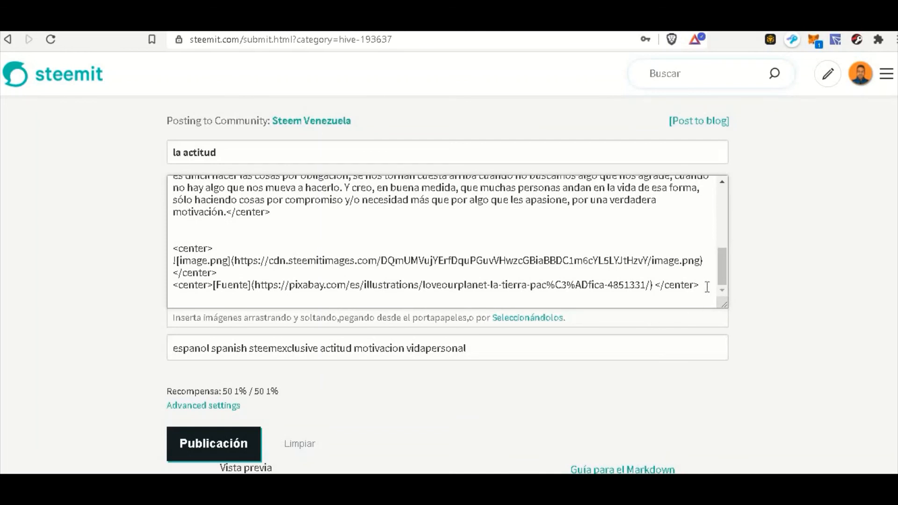
pyautogui.moveTo(707, 287); pyautogui.dragTo(551, 190)
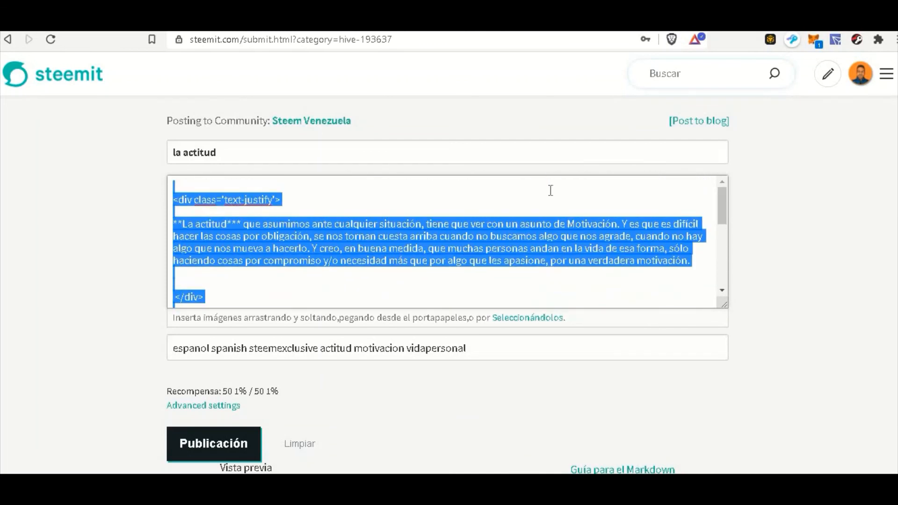
pyautogui.click(391, 214)
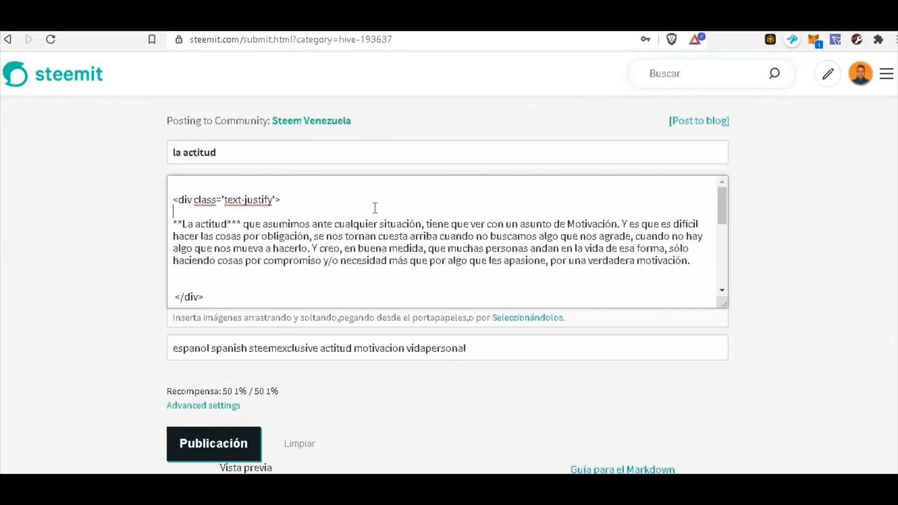
pyautogui.press('Return')
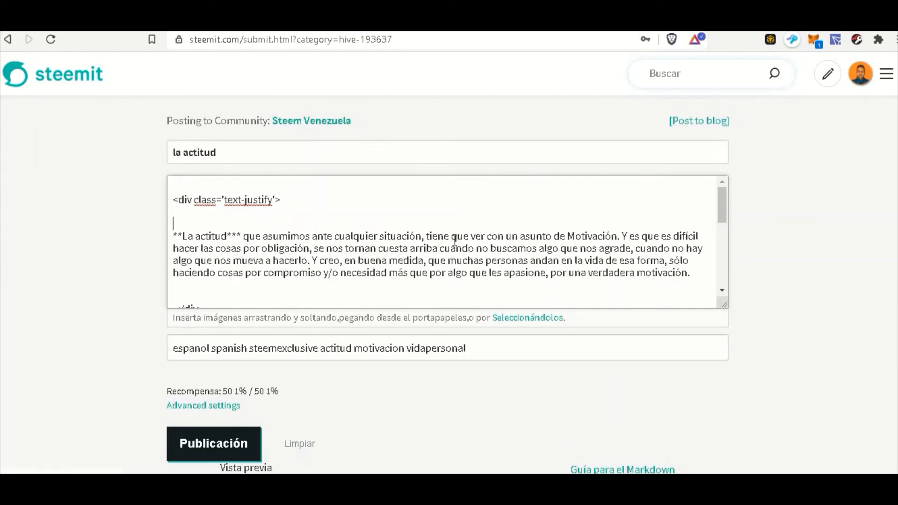
pyautogui.scroll(-5, 454, 239)
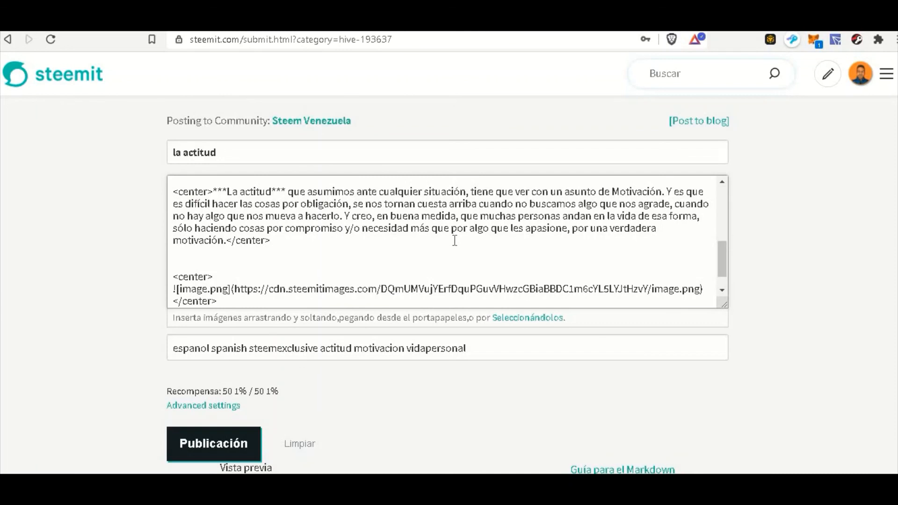